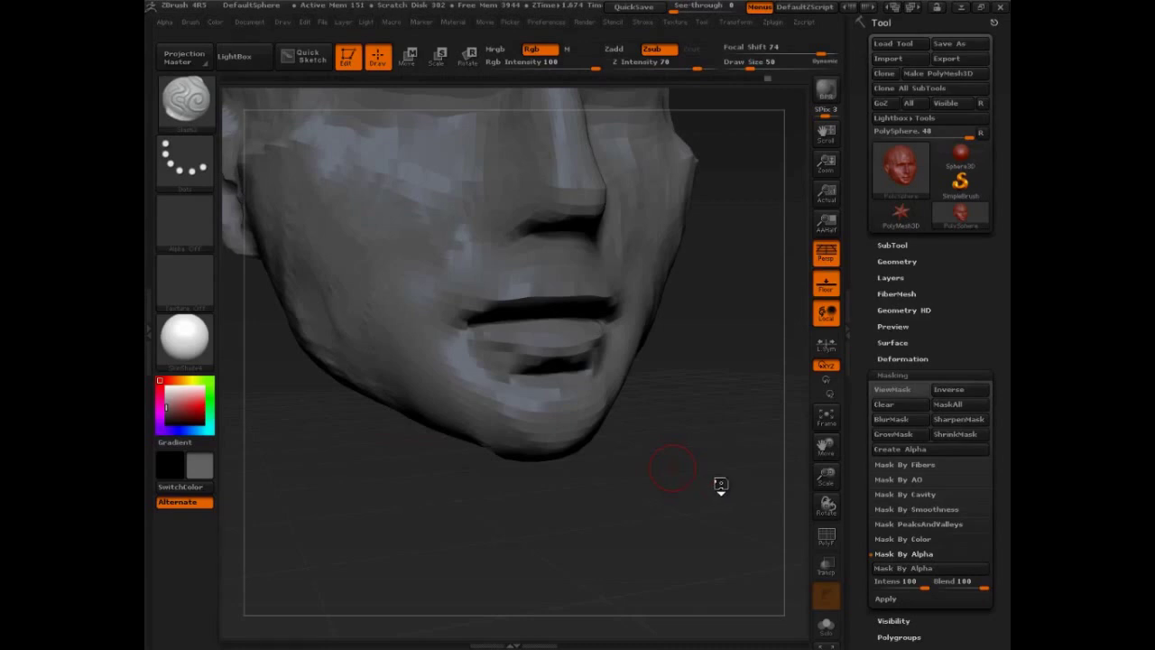
# Step: Write the annotations "GEO" and "Topology" beside the head with the whole face in view
pyautogui.moveTo(723, 485)
pyautogui.mouseDown()
pyautogui.moveTo(700, 439)
pyautogui.moveTo(714, 515)
pyautogui.moveTo(697, 505)
pyautogui.moveTo(712, 505)
pyautogui.moveTo(712, 517)
pyautogui.mouseUp()
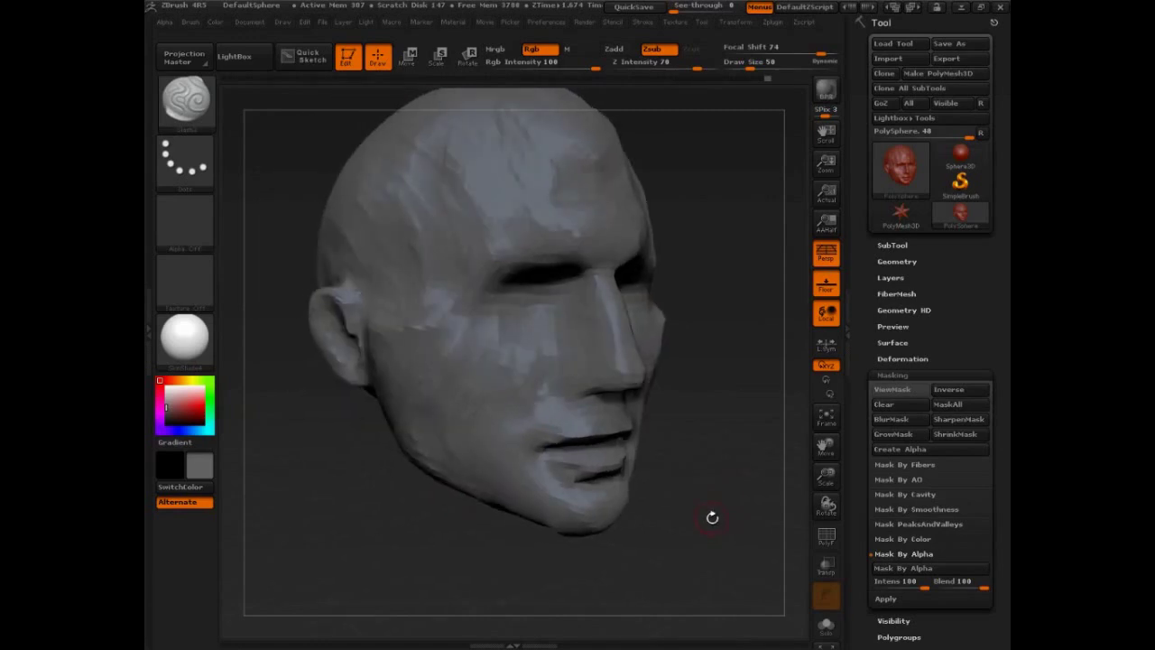
pyautogui.hotkey('ctrl', 'shift', 'd')
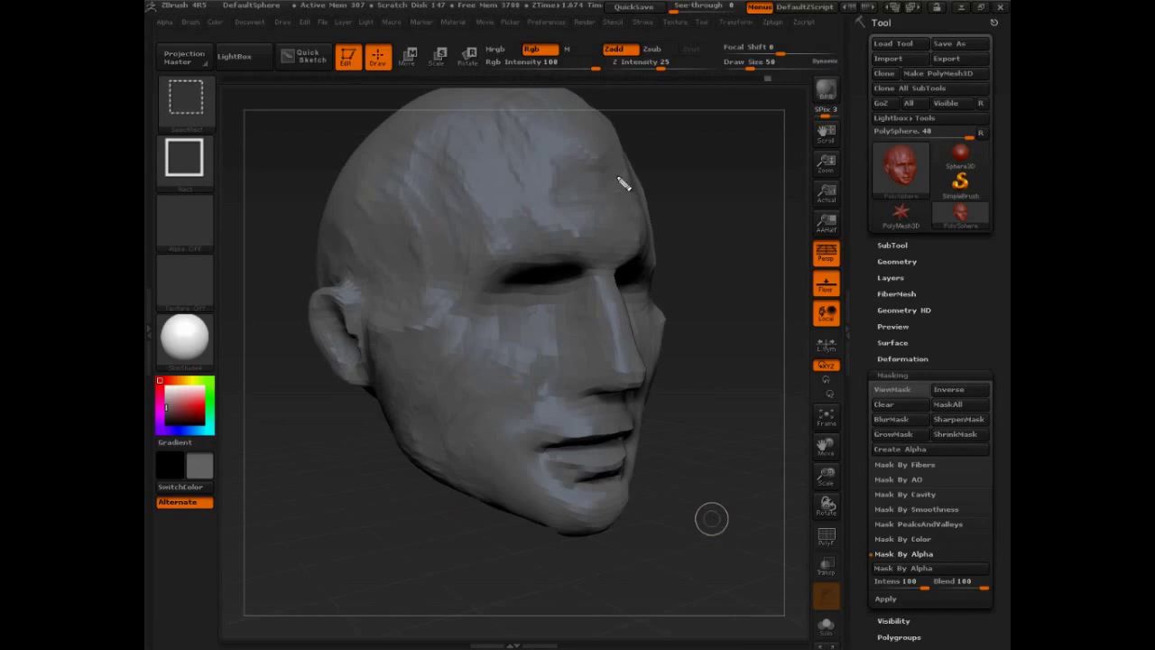
pyautogui.moveTo(674, 122)
pyautogui.mouseDown()
pyautogui.moveTo(665, 162)
pyautogui.moveTo(751, 143)
pyautogui.moveTo(700, 166)
pyautogui.moveTo(740, 188)
pyautogui.mouseUp()
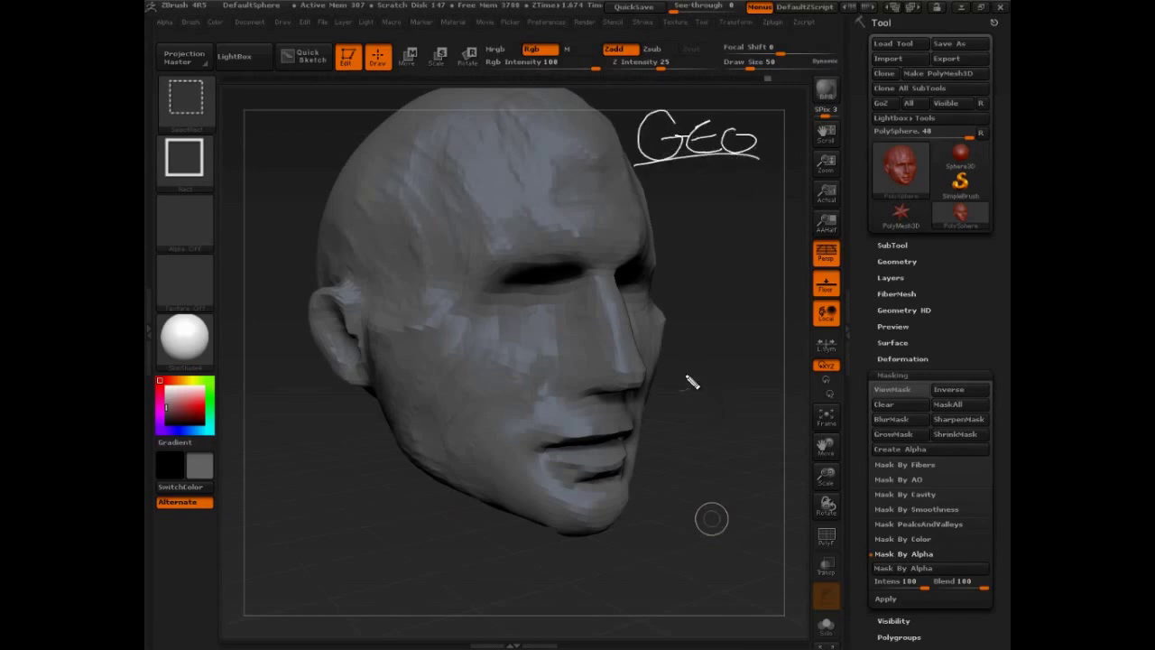
pyautogui.moveTo(665, 197)
pyautogui.keyDown('ctrl'); pyautogui.keyDown('shift'); pyautogui.mouseDown()
pyautogui.moveTo(700, 214)
pyautogui.moveTo(722, 210)
pyautogui.moveTo(740, 181)
pyautogui.moveTo(778, 186)
pyautogui.moveTo(783, 235)
pyautogui.moveTo(831, 221)
pyautogui.mouseUp(); pyautogui.keyUp('shift'); pyautogui.keyUp('ctrl')
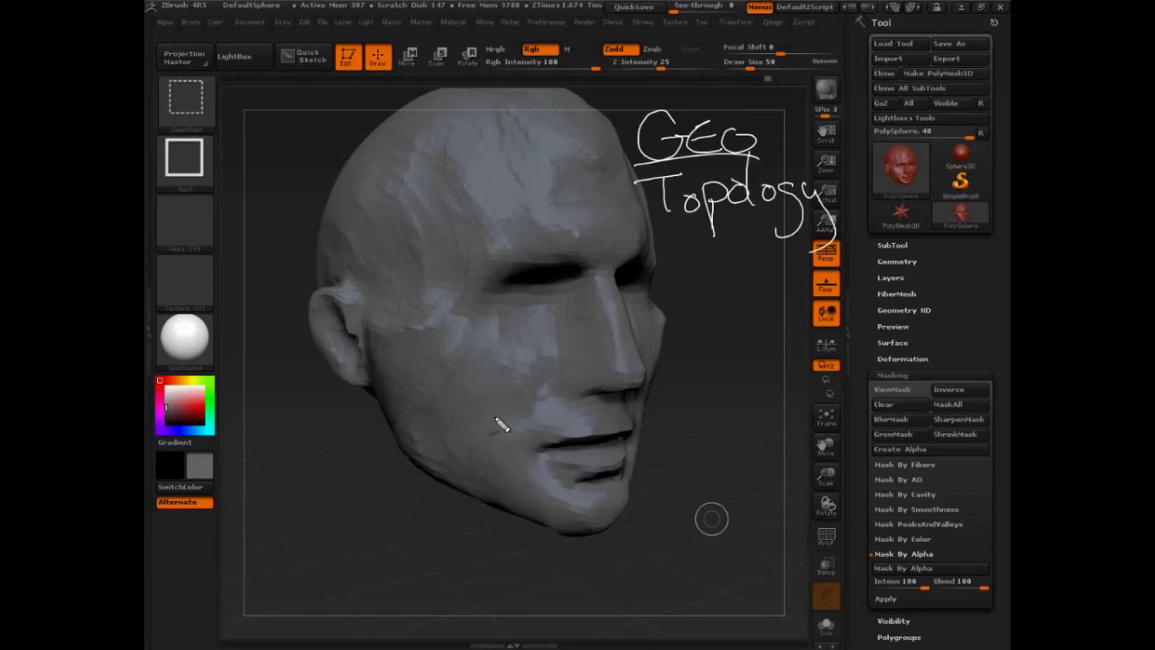
# Step: Outline the eye socket, the front of the ear, the side of the nose and the mouth with red annotation lines
pyautogui.moveTo(576, 255)
pyautogui.mouseDown()
pyautogui.moveTo(482, 268)
pyautogui.moveTo(469, 340)
pyautogui.moveTo(551, 358)
pyautogui.moveTo(562, 344)
pyautogui.mouseUp()
pyautogui.moveTo(334, 281); pyautogui.dragTo(367, 343)
pyautogui.moveTo(568, 290)
pyautogui.mouseDown()
pyautogui.moveTo(570, 398)
pyautogui.moveTo(619, 387)
pyautogui.mouseUp()
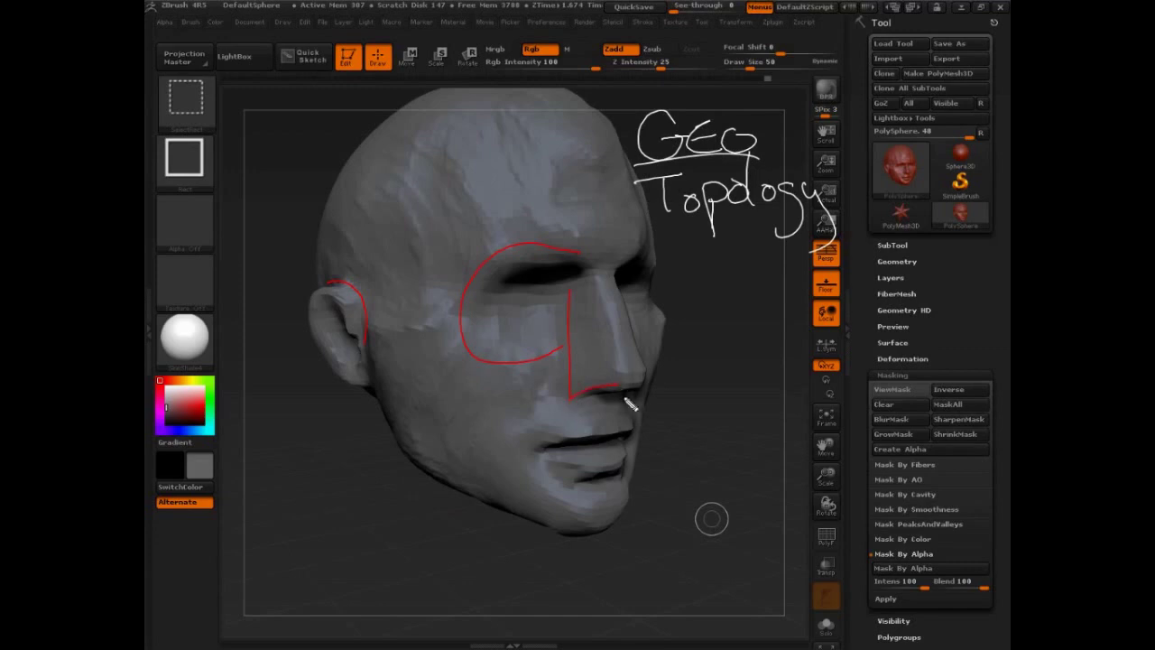
pyautogui.moveTo(634, 427); pyautogui.dragTo(542, 456)
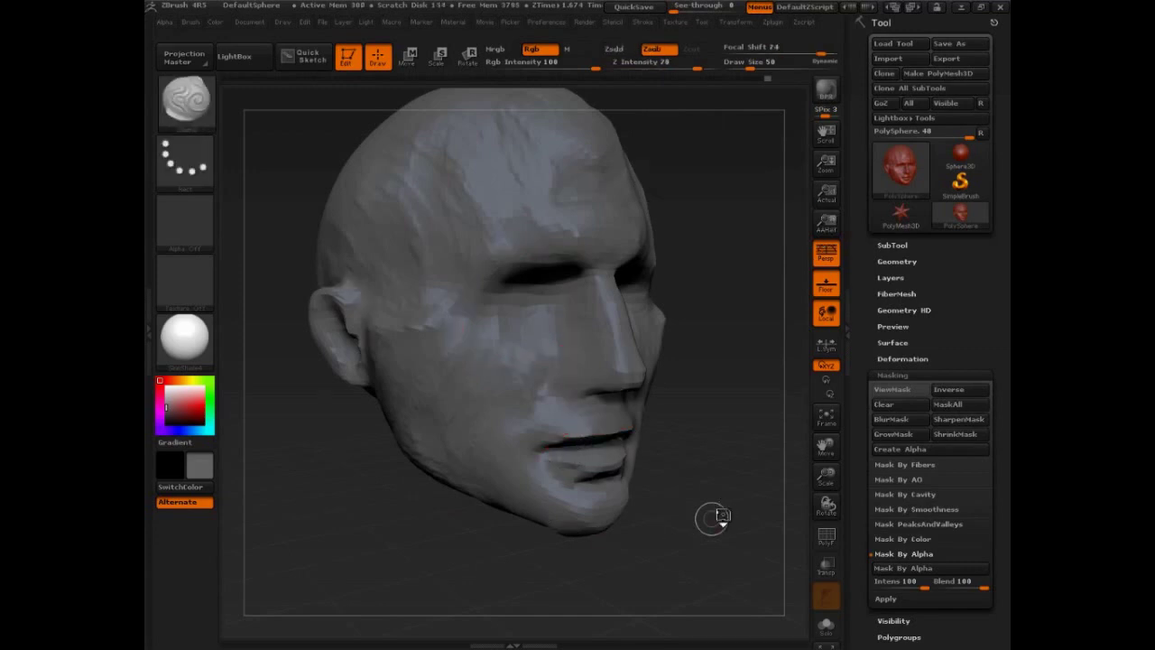
# Step: Clear the annotations and turn on the polygon wireframe display with the mouth in close view
pyautogui.moveTo(714, 515)
pyautogui.mouseDown()
pyautogui.moveTo(711, 482)
pyautogui.moveTo(740, 489)
pyautogui.moveTo(714, 461)
pyautogui.moveTo(717, 480)
pyautogui.mouseUp()
pyautogui.click(827, 541)
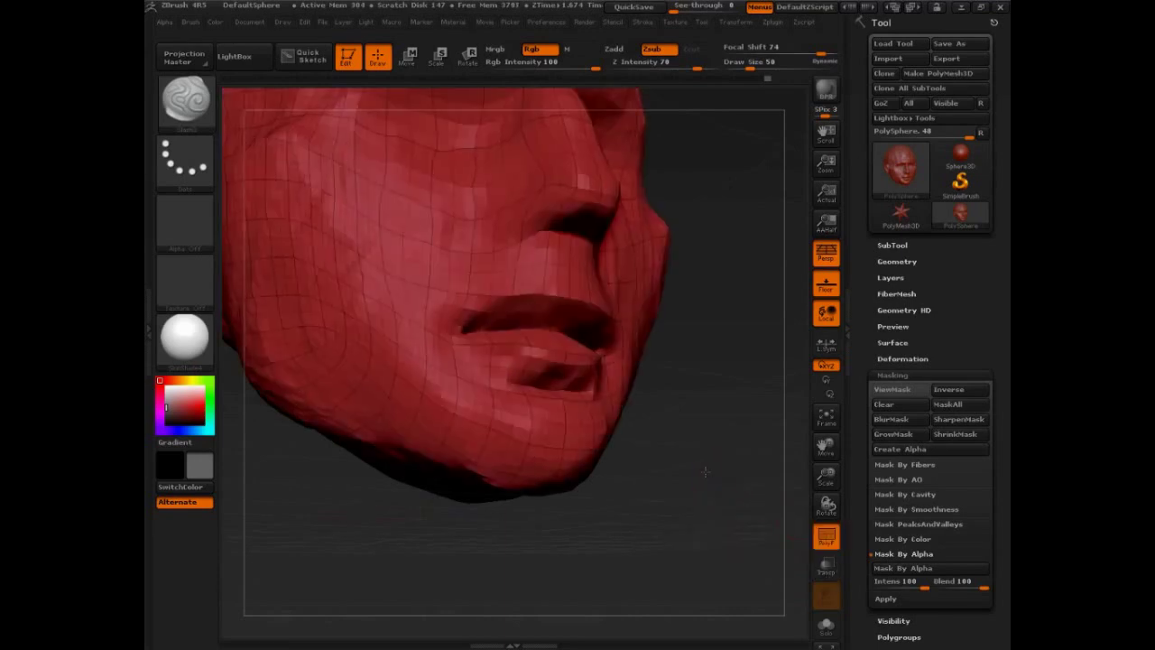
pyautogui.moveTo(763, 519); pyautogui.dragTo(748, 482)
pyautogui.hotkey('ctrl', 'shift')
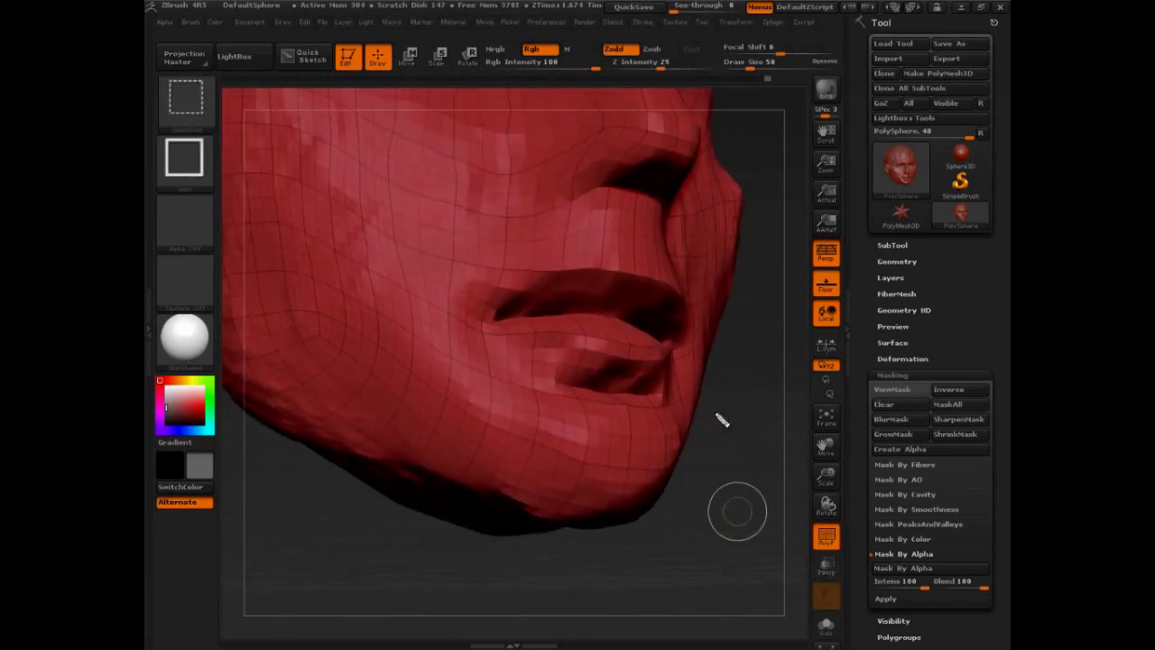
# Step: Trace the polygon edges along the upper lip and the mouth corner with red annotation lines
pyautogui.moveTo(668, 287)
pyautogui.mouseDown()
pyautogui.moveTo(594, 268)
pyautogui.moveTo(630, 274)
pyautogui.moveTo(608, 314)
pyautogui.mouseUp()
pyautogui.moveTo(601, 275)
pyautogui.mouseDown()
pyautogui.moveTo(562, 271)
pyautogui.moveTo(539, 301)
pyautogui.moveTo(503, 315)
pyautogui.moveTo(498, 332)
pyautogui.moveTo(529, 332)
pyautogui.mouseUp()
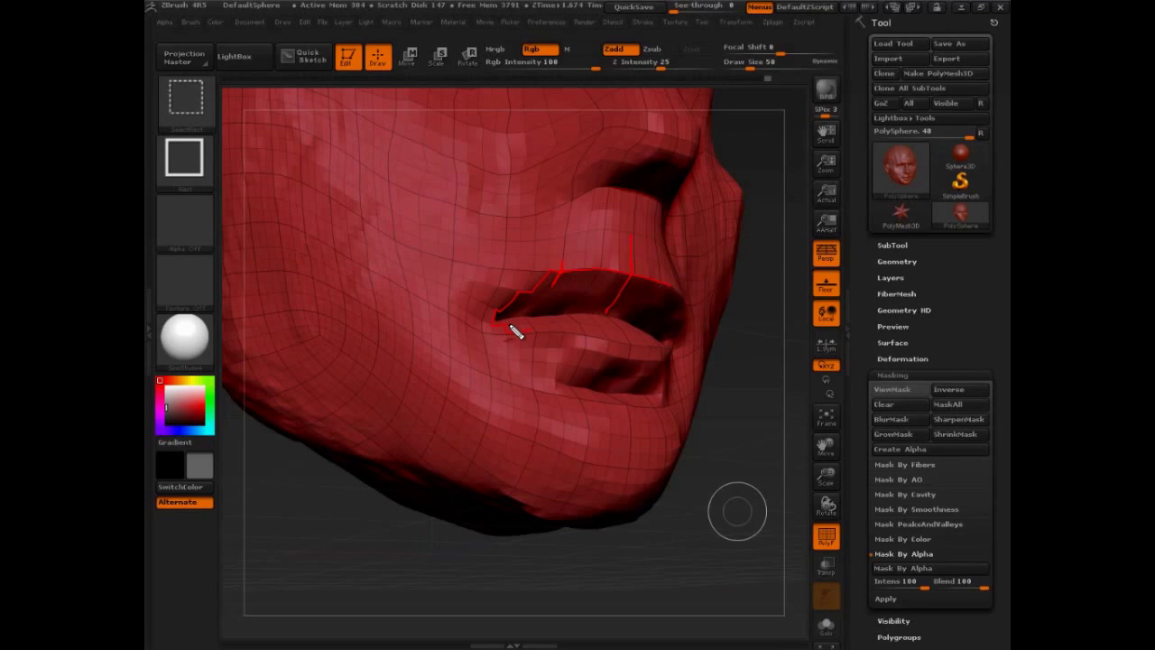
pyautogui.moveTo(528, 289)
pyautogui.mouseDown()
pyautogui.moveTo(523, 298)
pyautogui.moveTo(546, 284)
pyautogui.moveTo(498, 309)
pyautogui.moveTo(508, 313)
pyautogui.mouseUp()
pyautogui.moveTo(681, 295)
pyautogui.mouseDown()
pyautogui.moveTo(557, 274)
pyautogui.moveTo(606, 269)
pyautogui.moveTo(686, 292)
pyautogui.moveTo(593, 270)
pyautogui.moveTo(508, 304)
pyautogui.moveTo(497, 325)
pyautogui.moveTo(572, 273)
pyautogui.moveTo(499, 327)
pyautogui.moveTo(666, 361)
pyautogui.moveTo(516, 345)
pyautogui.mouseUp()
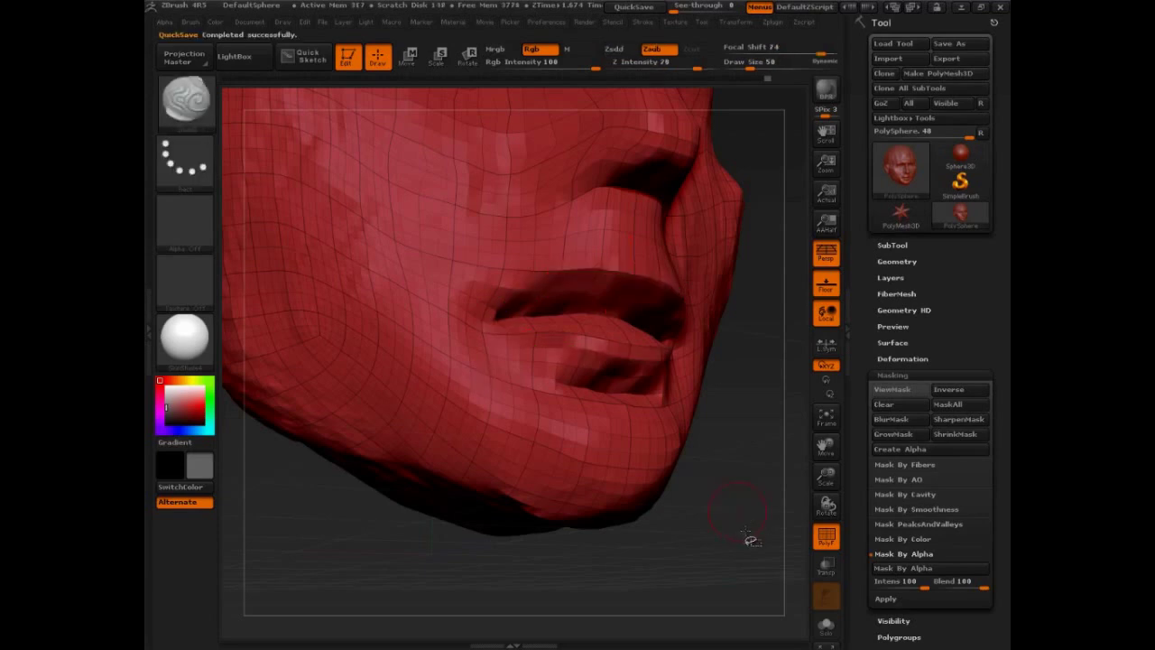
# Step: Open the DynaMesh settings in the head's Geometry options and bring up the DynaMesh description
pyautogui.moveTo(749, 539)
pyautogui.mouseDown()
pyautogui.moveTo(738, 476)
pyautogui.moveTo(701, 490)
pyautogui.moveTo(722, 541)
pyautogui.moveTo(676, 544)
pyautogui.moveTo(671, 559)
pyautogui.mouseUp()
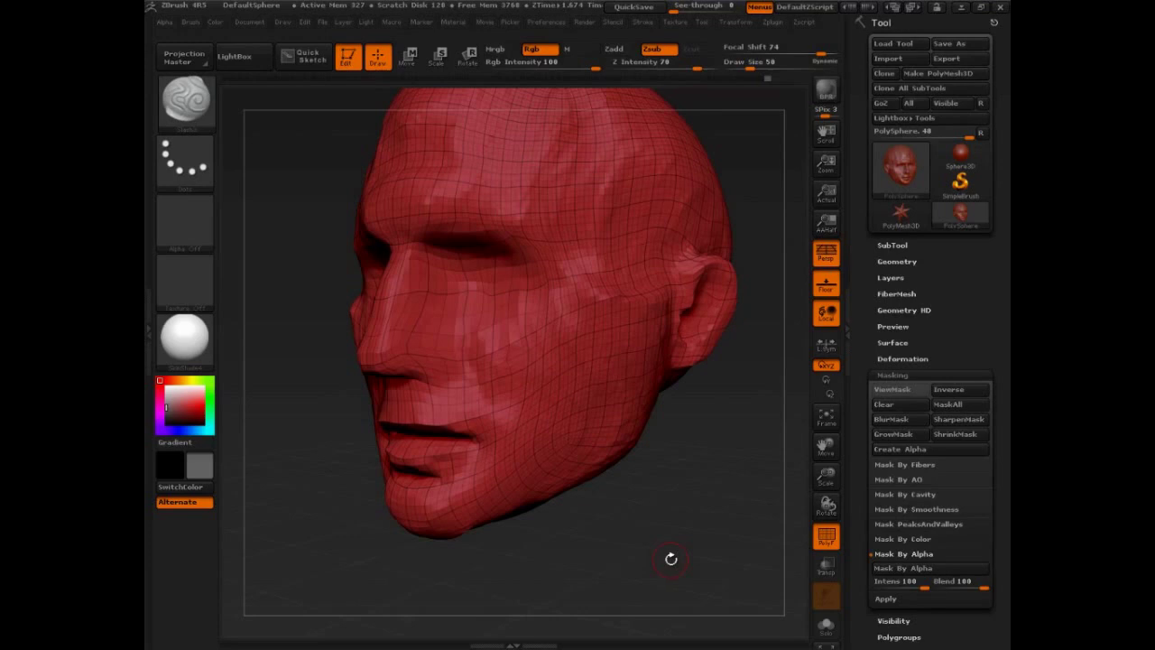
pyautogui.click(905, 374)
pyautogui.click(899, 263)
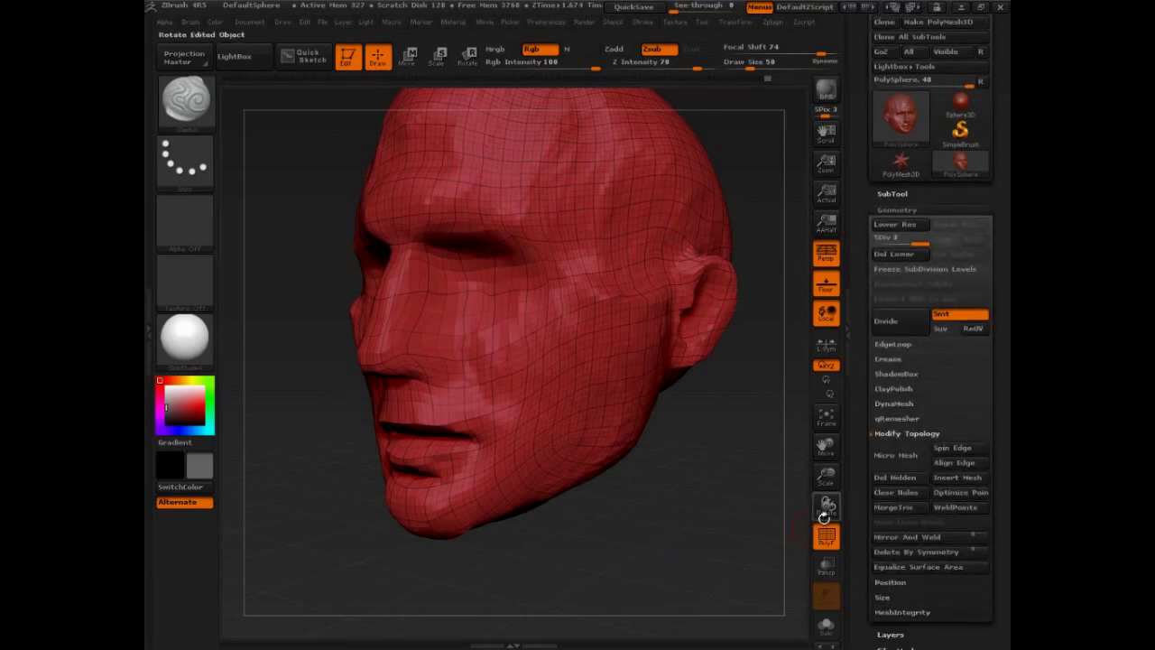
pyautogui.click(895, 405)
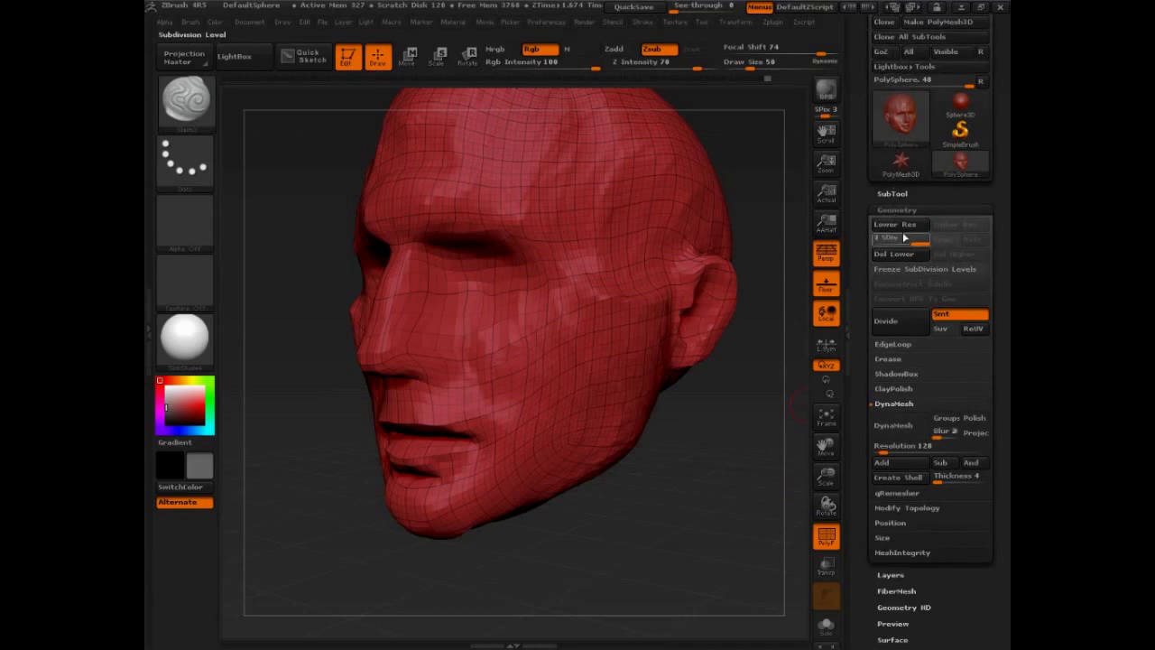
pyautogui.click(896, 406)
pyautogui.click(897, 403)
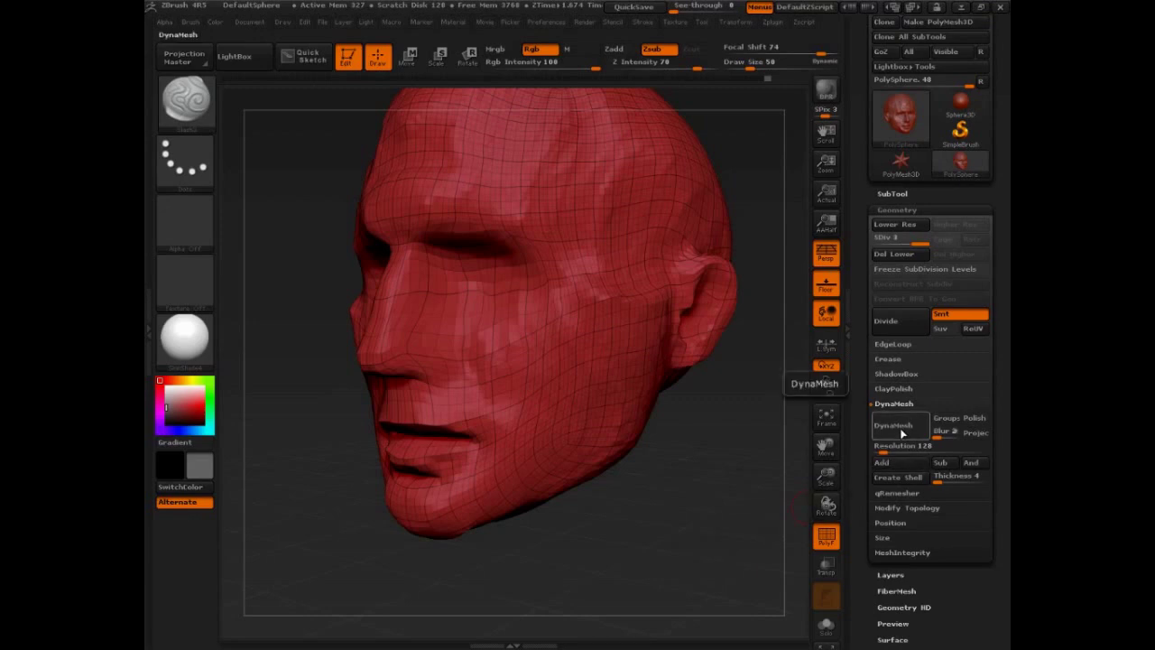
pyautogui.press('ctrl')
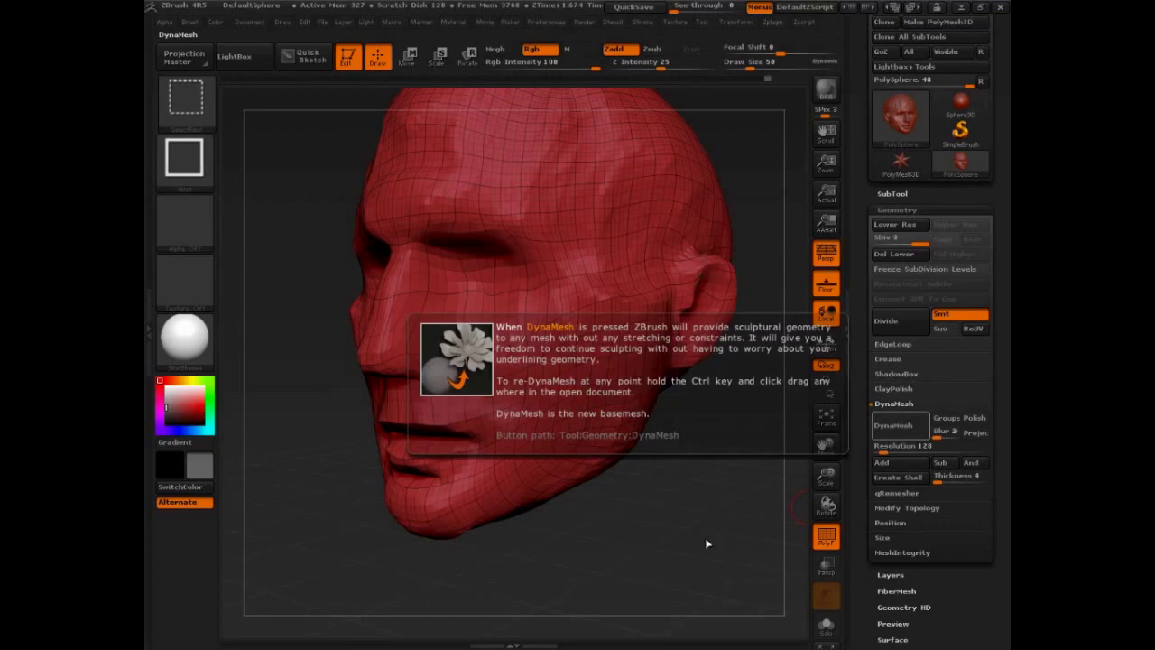
pyautogui.keyDown('ctrl'); pyautogui.moveTo(707, 543); pyautogui.dragTo(722, 560); pyautogui.keyUp('ctrl')
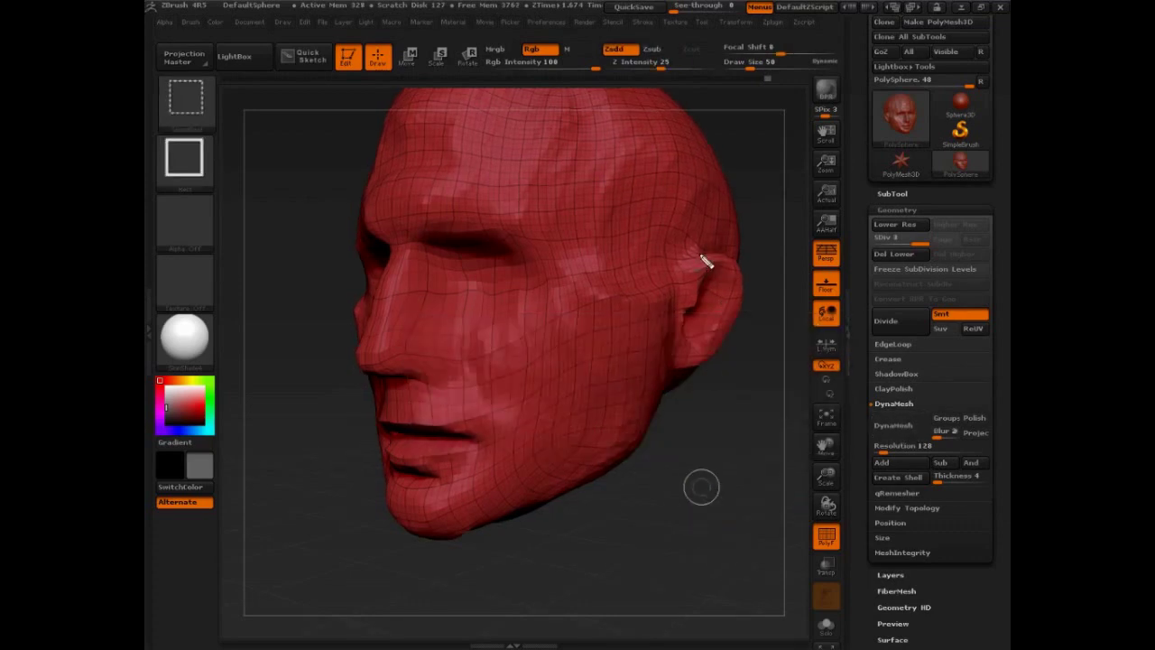
# Step: Mark the top of the ear, the mouth corner and the side and base of the nose with green annotation lines
pyautogui.moveTo(707, 246); pyautogui.dragTo(678, 278)
pyautogui.moveTo(472, 437)
pyautogui.mouseDown()
pyautogui.moveTo(437, 426)
pyautogui.moveTo(474, 441)
pyautogui.moveTo(441, 456)
pyautogui.mouseUp()
pyautogui.moveTo(382, 382)
pyautogui.mouseDown()
pyautogui.moveTo(436, 385)
pyautogui.moveTo(432, 265)
pyautogui.mouseUp()
pyautogui.moveTo(411, 351); pyautogui.dragTo(437, 394)
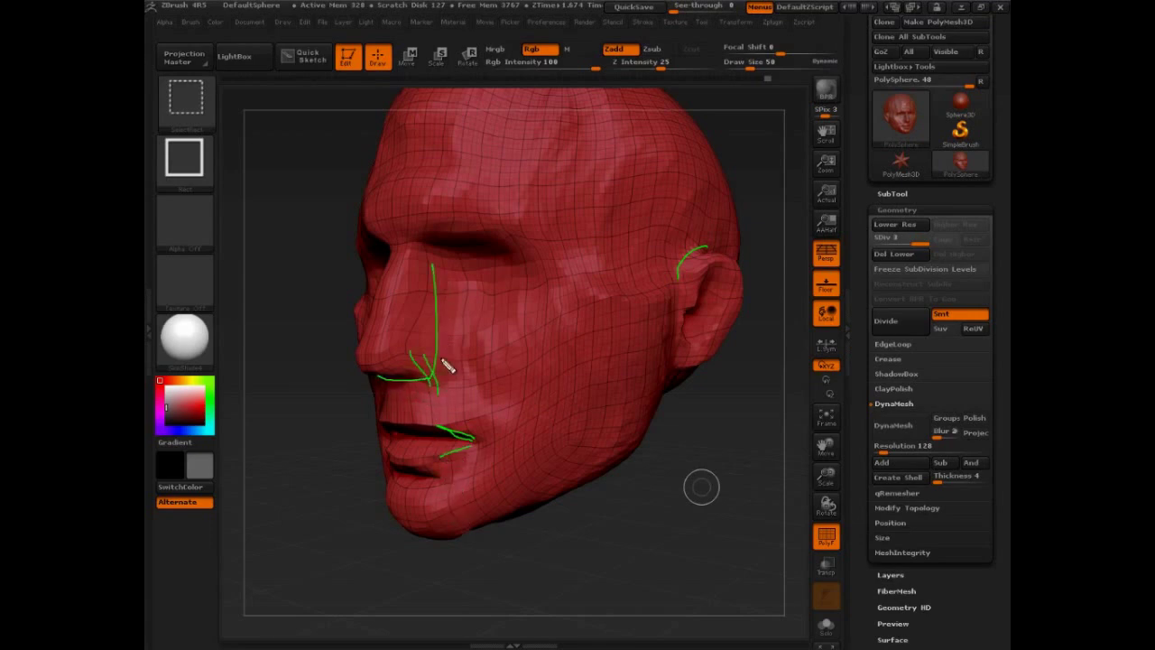
pyautogui.moveTo(411, 356); pyautogui.dragTo(451, 361)
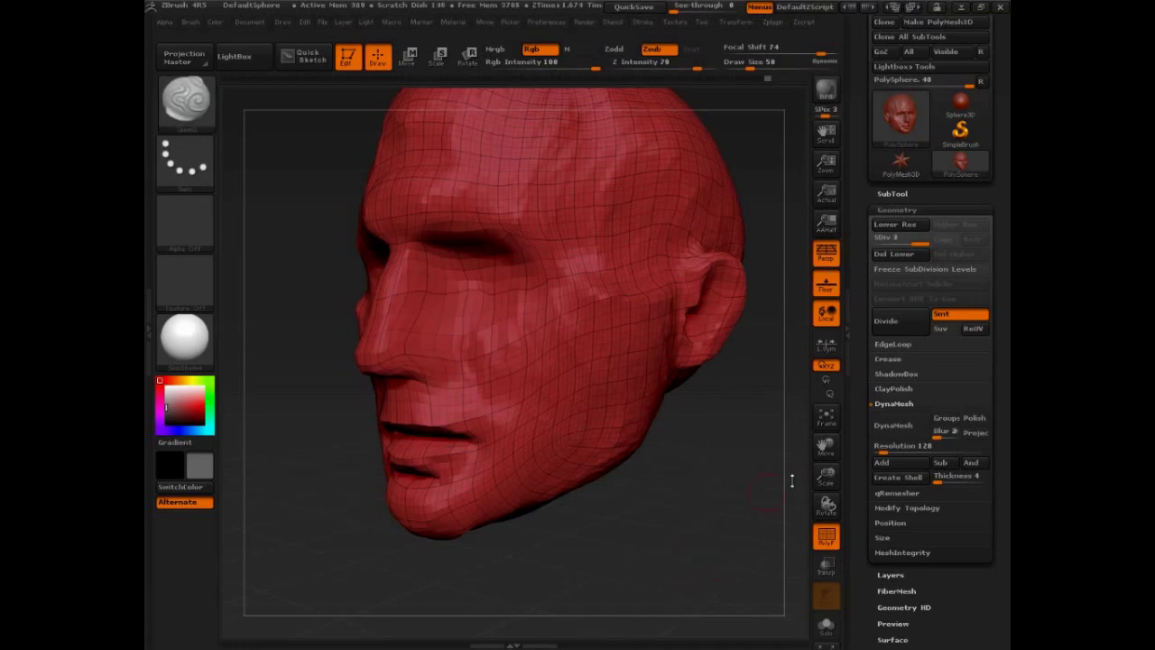
# Step: Convert the head to a DynaMesh without freezing its subdivision levels
pyautogui.click(905, 427)
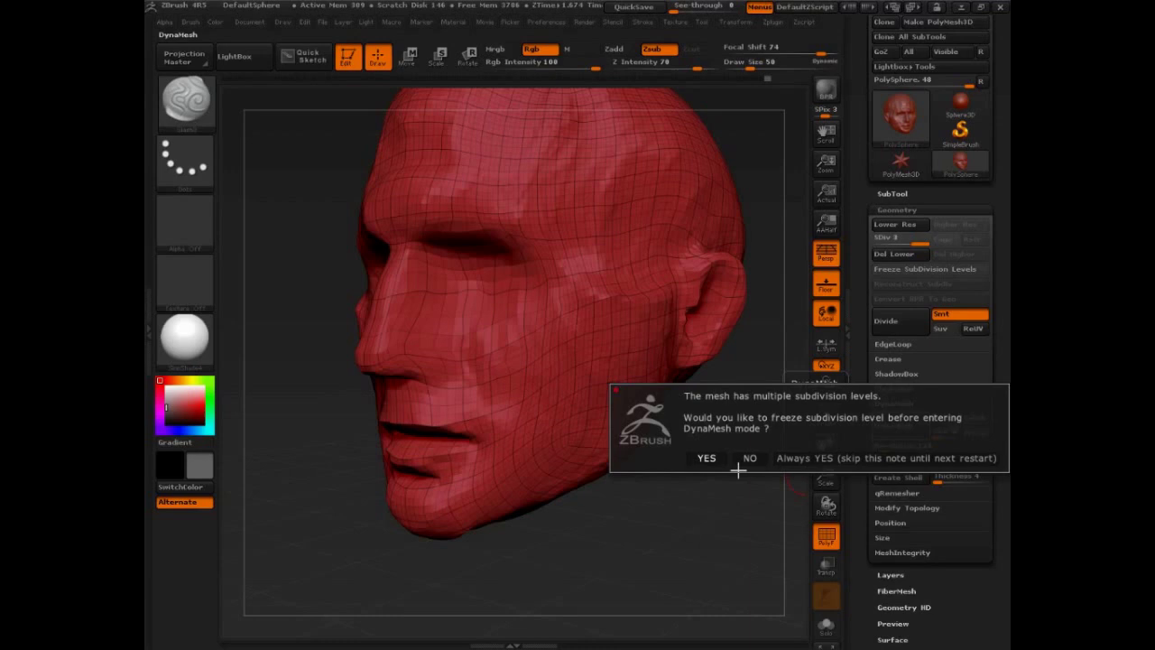
pyautogui.moveTo(946, 219)
pyautogui.mouseDown()
pyautogui.moveTo(925, 202)
pyautogui.moveTo(903, 206)
pyautogui.mouseUp()
pyautogui.moveTo(948, 204); pyautogui.dragTo(844, 273)
pyautogui.moveTo(844, 203); pyautogui.dragTo(968, 291)
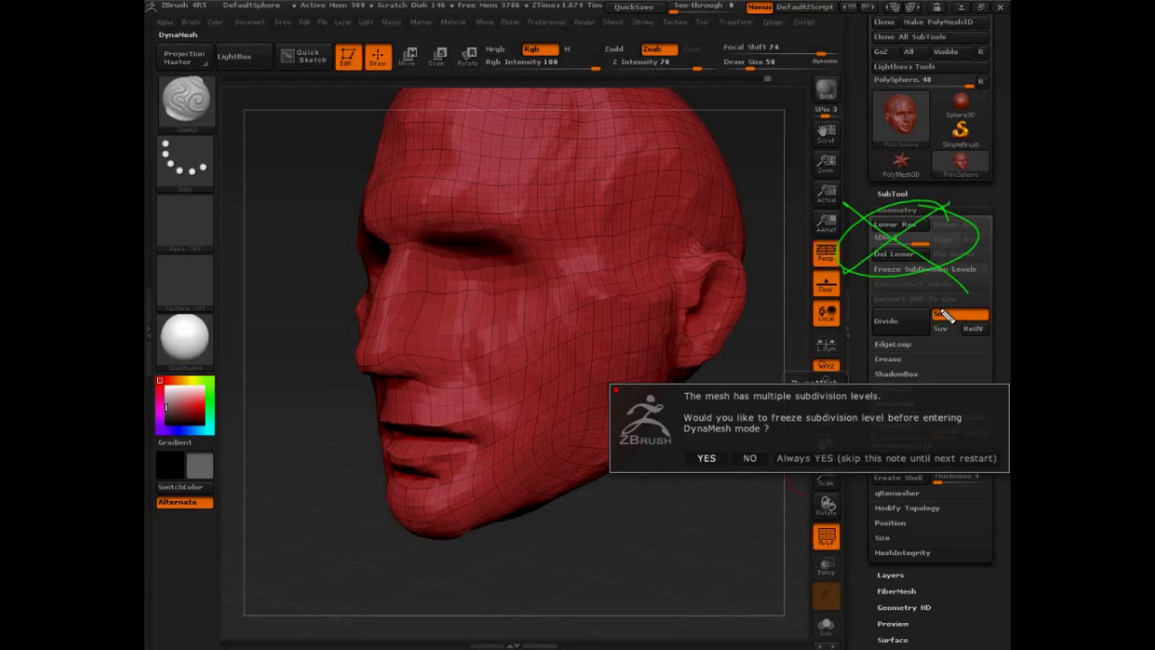
pyautogui.press('Escape')
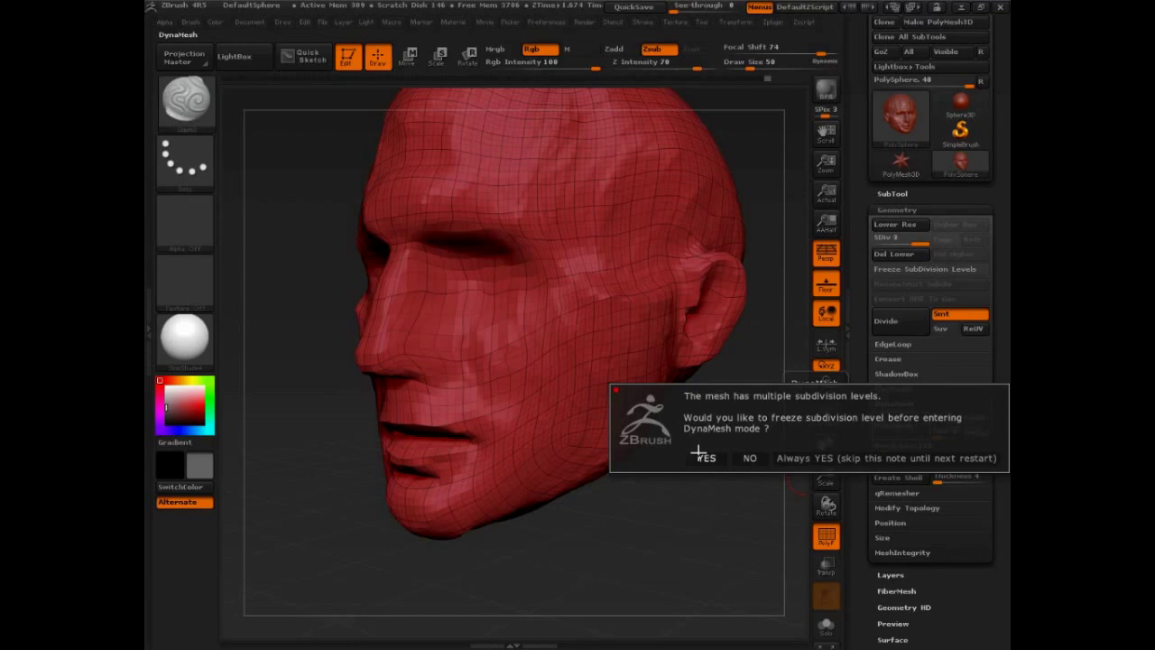
pyautogui.click(755, 458)
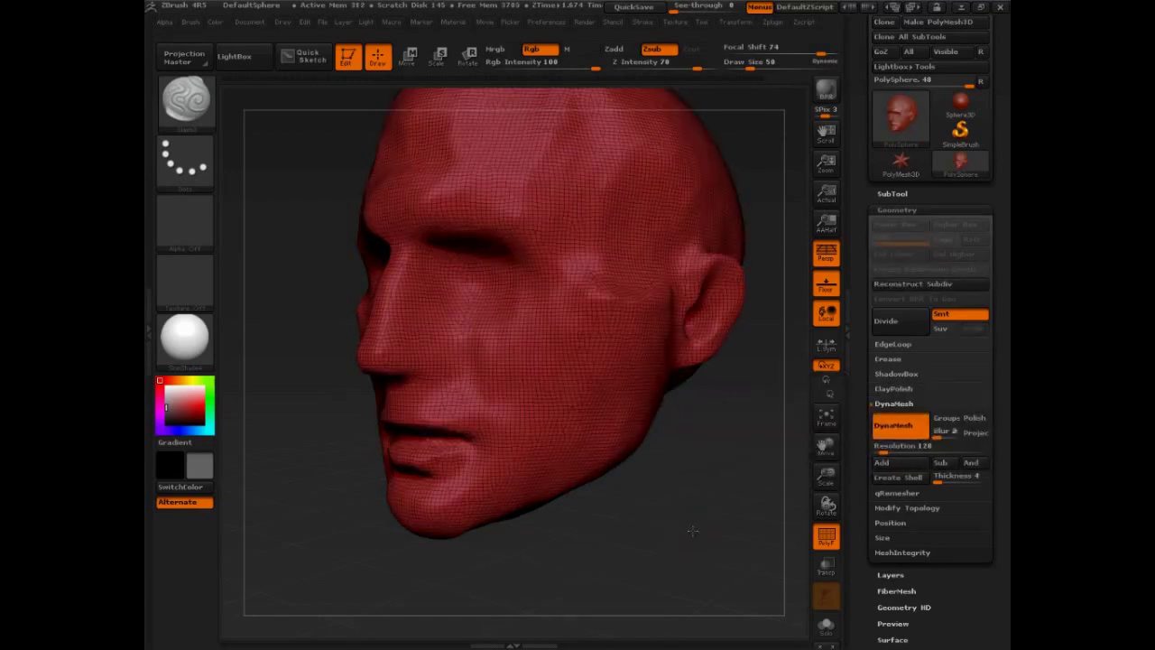
# Step: Mark the nostril wing, the upper lip corner and the eye socket on the remeshed head with green annotation strokes
pyautogui.moveTo(693, 527)
pyautogui.mouseDown()
pyautogui.moveTo(702, 497)
pyautogui.moveTo(742, 532)
pyautogui.moveTo(691, 547)
pyautogui.mouseUp()
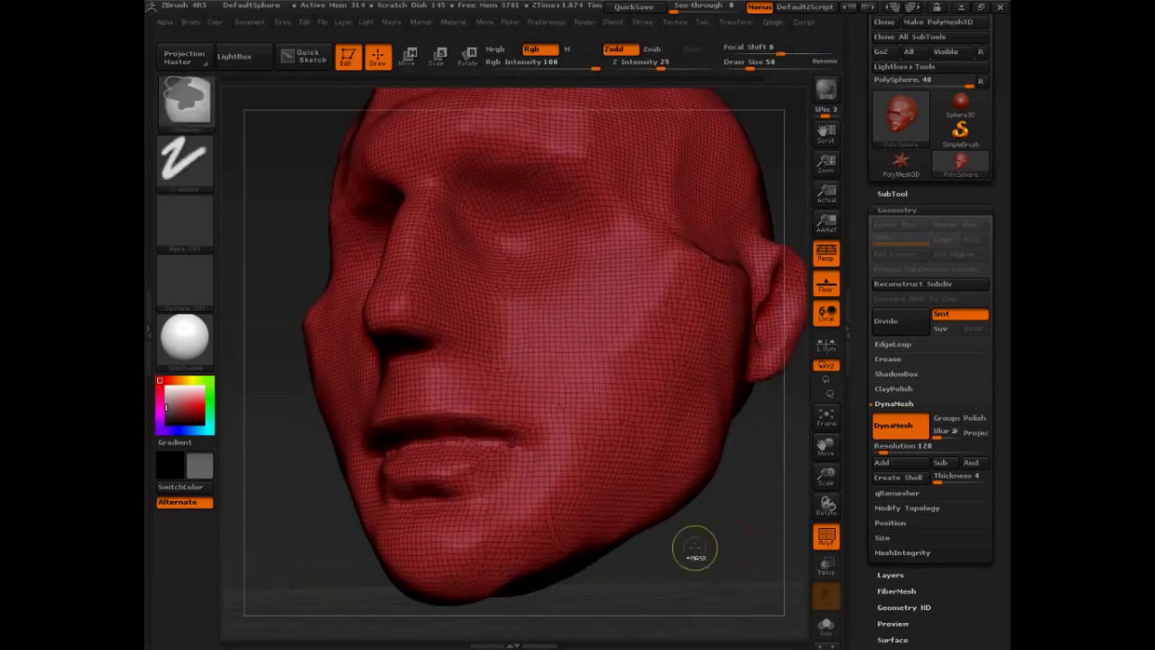
pyautogui.hotkey('ctrl', 'shift')
pyautogui.moveTo(398, 350)
pyautogui.mouseDown()
pyautogui.moveTo(451, 331)
pyautogui.moveTo(453, 314)
pyautogui.mouseUp()
pyautogui.moveTo(411, 358)
pyautogui.mouseDown()
pyautogui.moveTo(441, 352)
pyautogui.moveTo(461, 322)
pyautogui.moveTo(451, 355)
pyautogui.mouseUp()
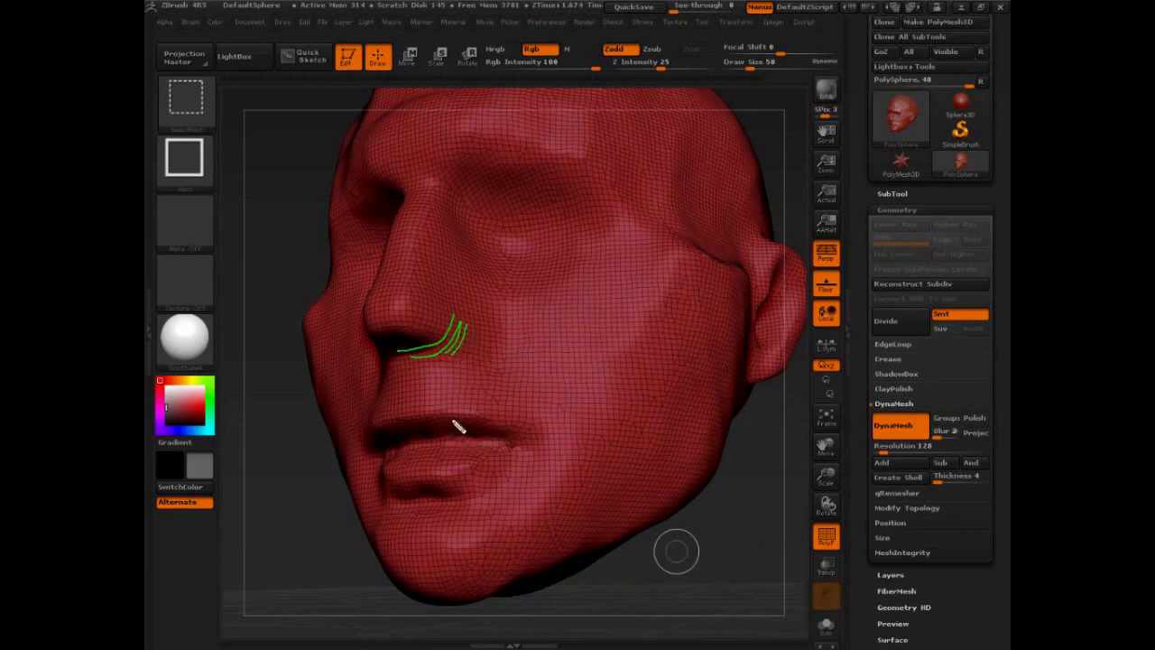
pyautogui.moveTo(431, 417); pyautogui.dragTo(534, 441)
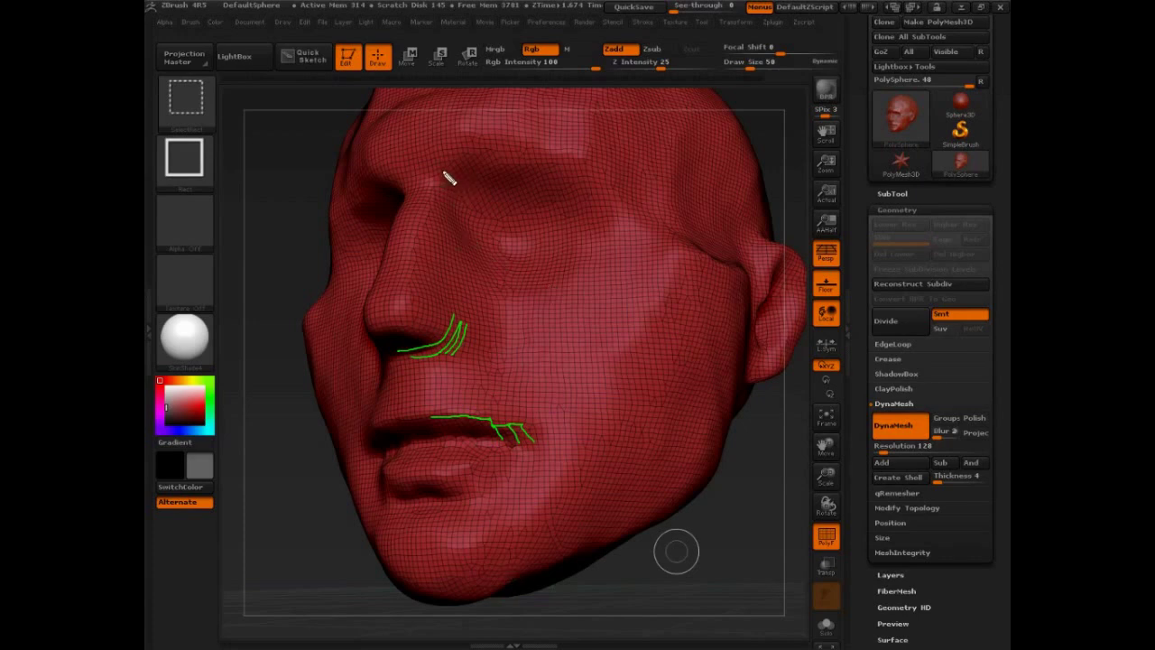
pyautogui.moveTo(437, 173); pyautogui.dragTo(633, 173)
pyautogui.moveTo(444, 175)
pyautogui.mouseDown()
pyautogui.moveTo(510, 232)
pyautogui.moveTo(619, 222)
pyautogui.mouseUp()
pyautogui.moveTo(511, 234); pyautogui.dragTo(513, 324)
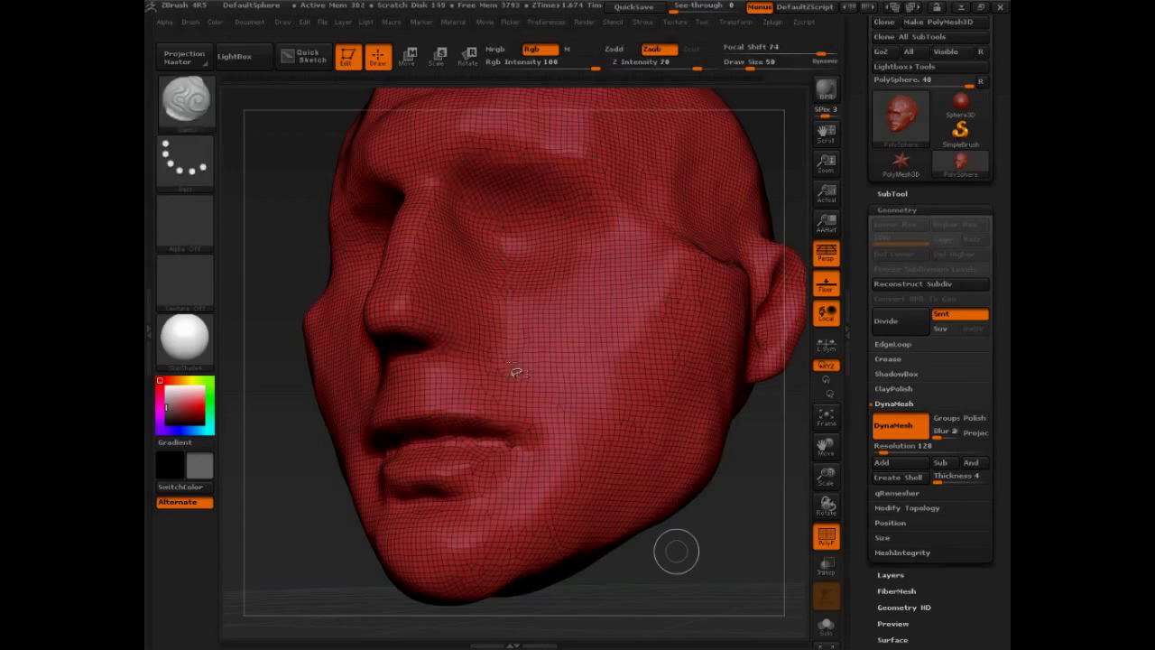
# Step: Draw a coarse grid of green annotation curves across and down the face, then clear them
pyautogui.moveTo(347, 490)
pyautogui.mouseDown()
pyautogui.moveTo(593, 519)
pyautogui.moveTo(675, 607)
pyautogui.mouseUp()
pyautogui.moveTo(312, 413)
pyautogui.mouseDown()
pyautogui.moveTo(361, 369)
pyautogui.moveTo(747, 552)
pyautogui.mouseUp()
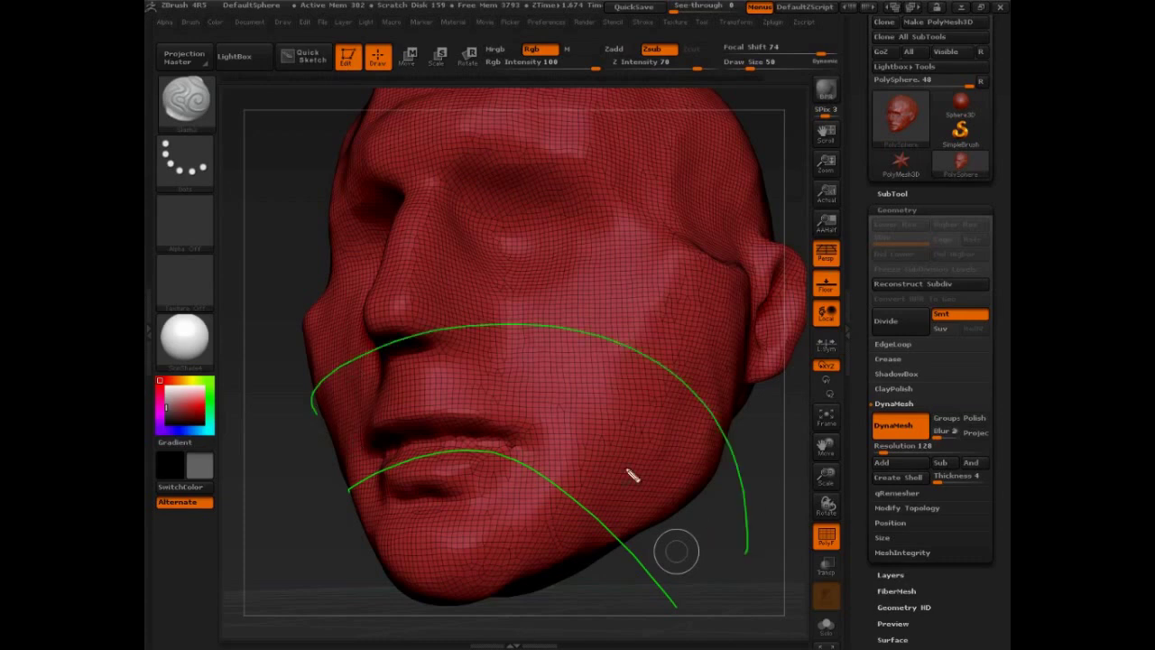
pyautogui.moveTo(510, 268); pyautogui.dragTo(629, 598)
pyautogui.moveTo(585, 242); pyautogui.dragTo(740, 637)
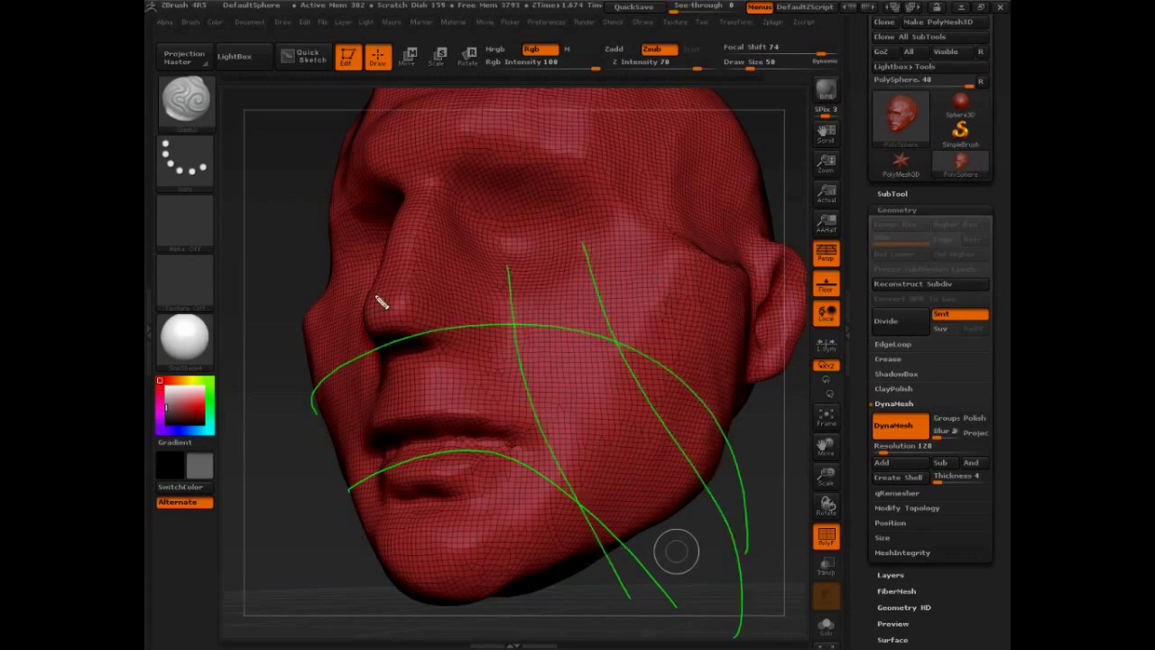
pyautogui.moveTo(305, 271); pyautogui.dragTo(769, 323)
pyautogui.moveTo(323, 189)
pyautogui.mouseDown()
pyautogui.moveTo(366, 165)
pyautogui.moveTo(646, 143)
pyautogui.mouseUp()
pyautogui.moveTo(502, 303); pyautogui.dragTo(637, 76)
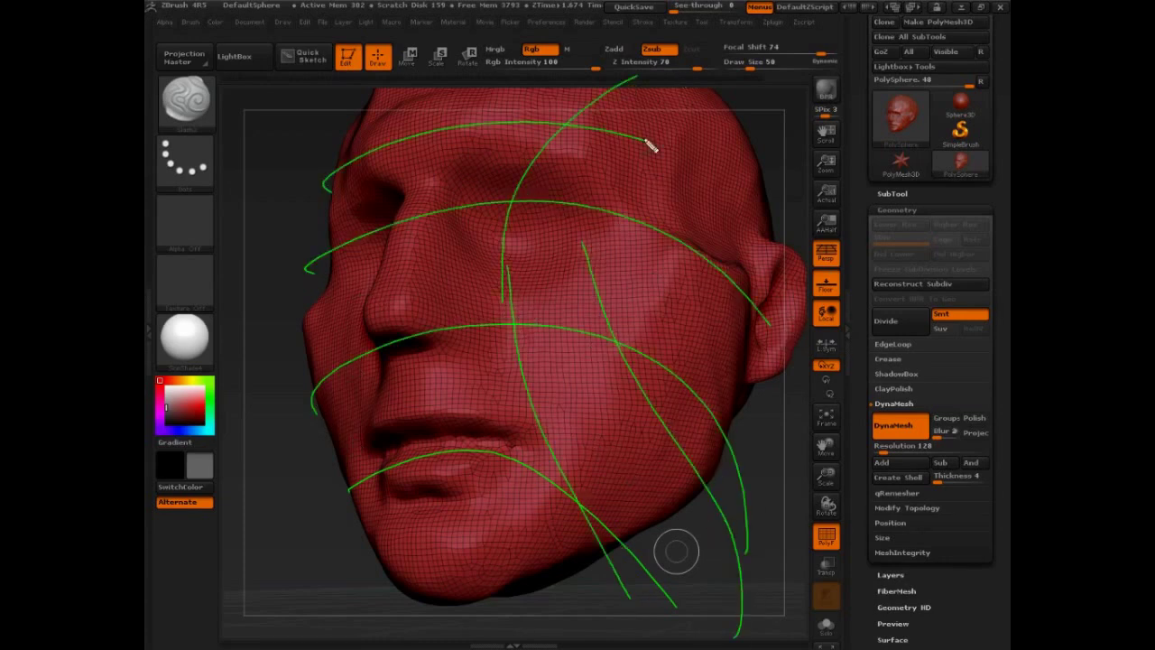
pyautogui.moveTo(579, 272); pyautogui.dragTo(736, 78)
pyautogui.press('Escape')
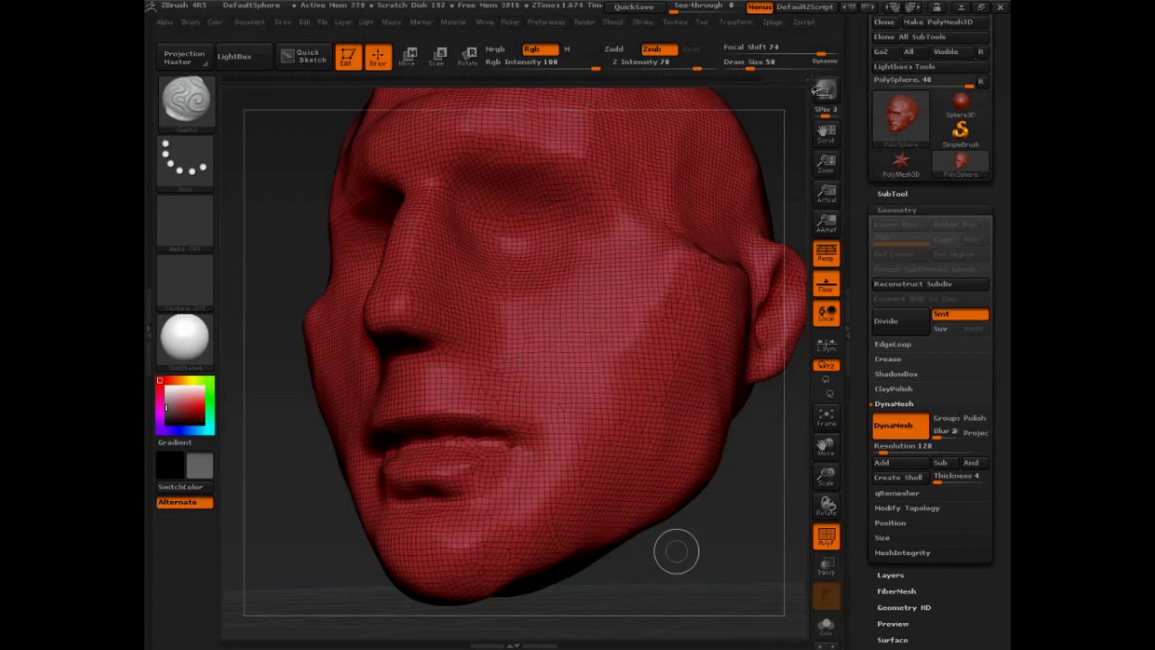
# Step: Sketch green annotation patches around the lips, eye, brow and nose as large polygons, then clear them
pyautogui.moveTo(480, 372); pyautogui.dragTo(366, 427)
pyautogui.moveTo(368, 379)
pyautogui.mouseDown()
pyautogui.moveTo(455, 368)
pyautogui.moveTo(468, 432)
pyautogui.mouseUp()
pyautogui.moveTo(479, 374); pyautogui.dragTo(501, 420)
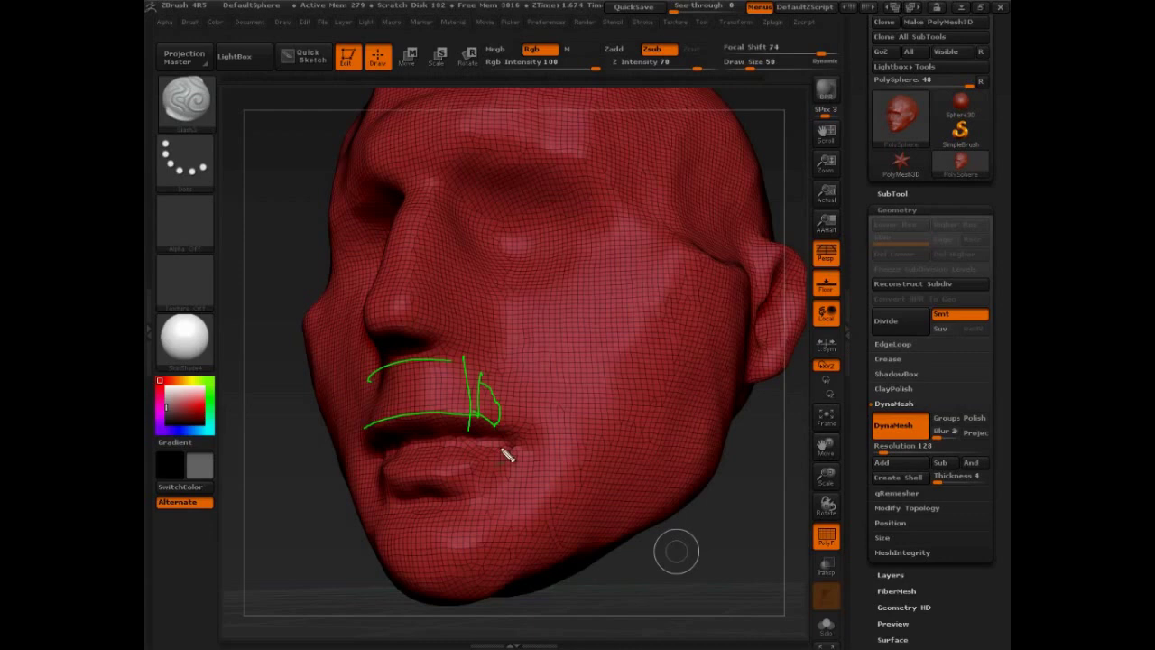
pyautogui.moveTo(495, 377)
pyautogui.mouseDown()
pyautogui.moveTo(510, 439)
pyautogui.moveTo(480, 470)
pyautogui.moveTo(487, 502)
pyautogui.moveTo(501, 450)
pyautogui.mouseUp()
pyautogui.moveTo(433, 180)
pyautogui.mouseDown()
pyautogui.moveTo(472, 156)
pyautogui.moveTo(535, 208)
pyautogui.moveTo(440, 180)
pyautogui.moveTo(566, 165)
pyautogui.moveTo(580, 209)
pyautogui.moveTo(571, 199)
pyautogui.mouseUp()
pyautogui.moveTo(497, 165); pyautogui.dragTo(480, 99)
pyautogui.moveTo(571, 165); pyautogui.dragTo(585, 95)
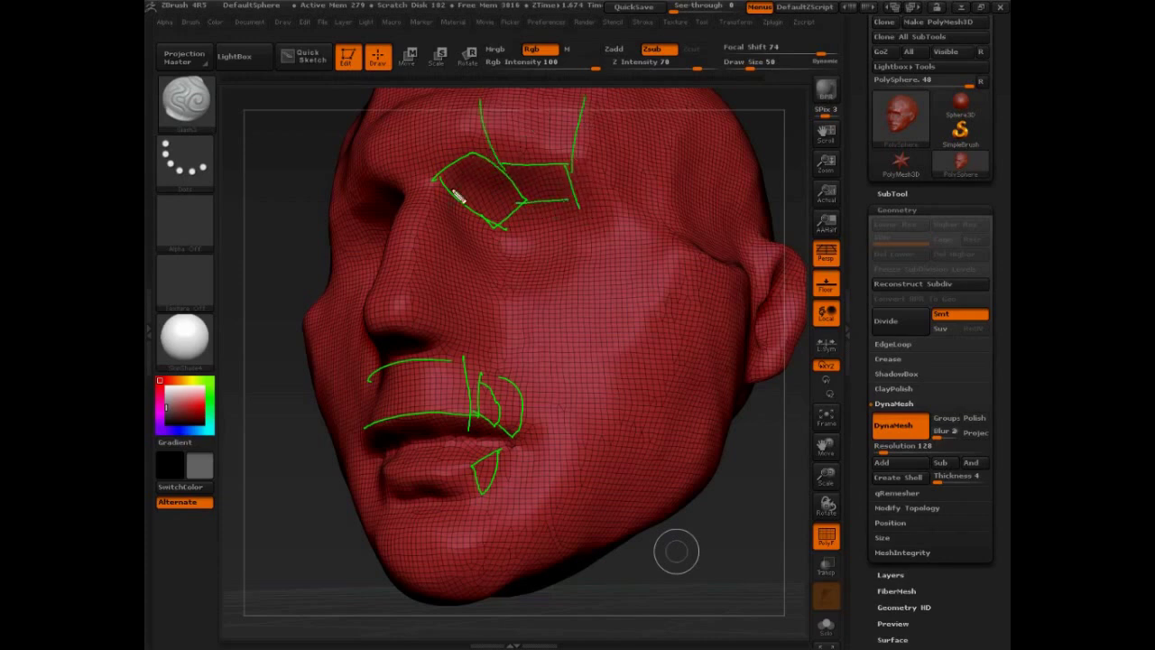
pyautogui.moveTo(440, 175)
pyautogui.mouseDown()
pyautogui.moveTo(388, 185)
pyautogui.moveTo(406, 331)
pyautogui.moveTo(468, 351)
pyautogui.mouseUp()
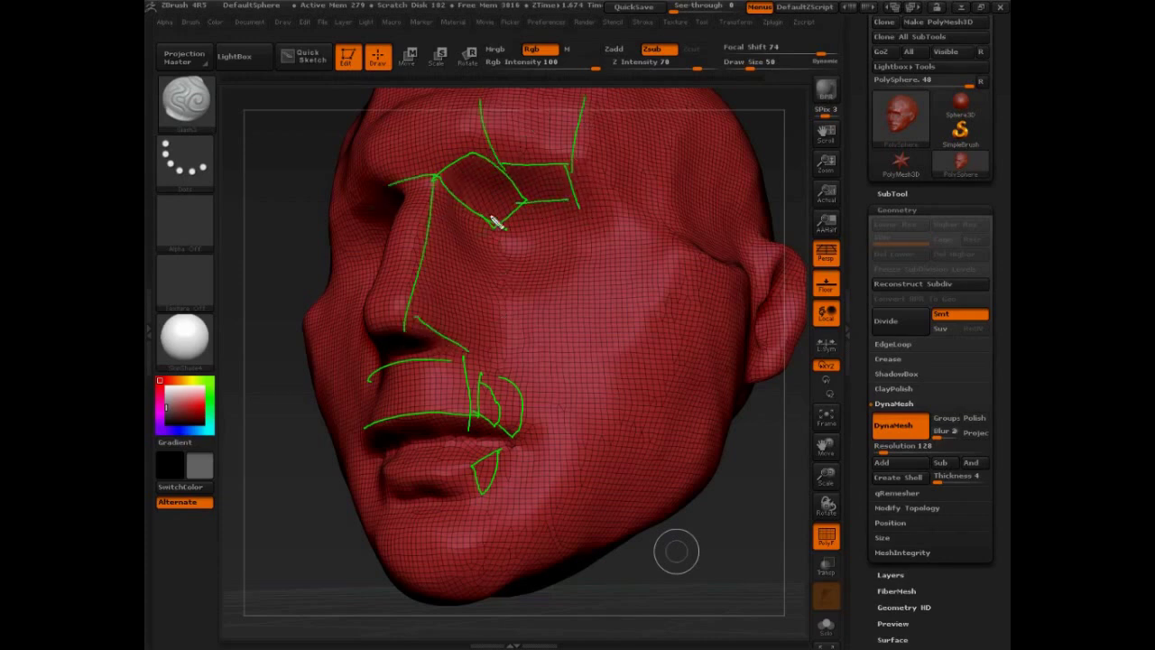
pyautogui.moveTo(495, 223)
pyautogui.mouseDown()
pyautogui.moveTo(505, 378)
pyautogui.moveTo(432, 323)
pyautogui.mouseUp()
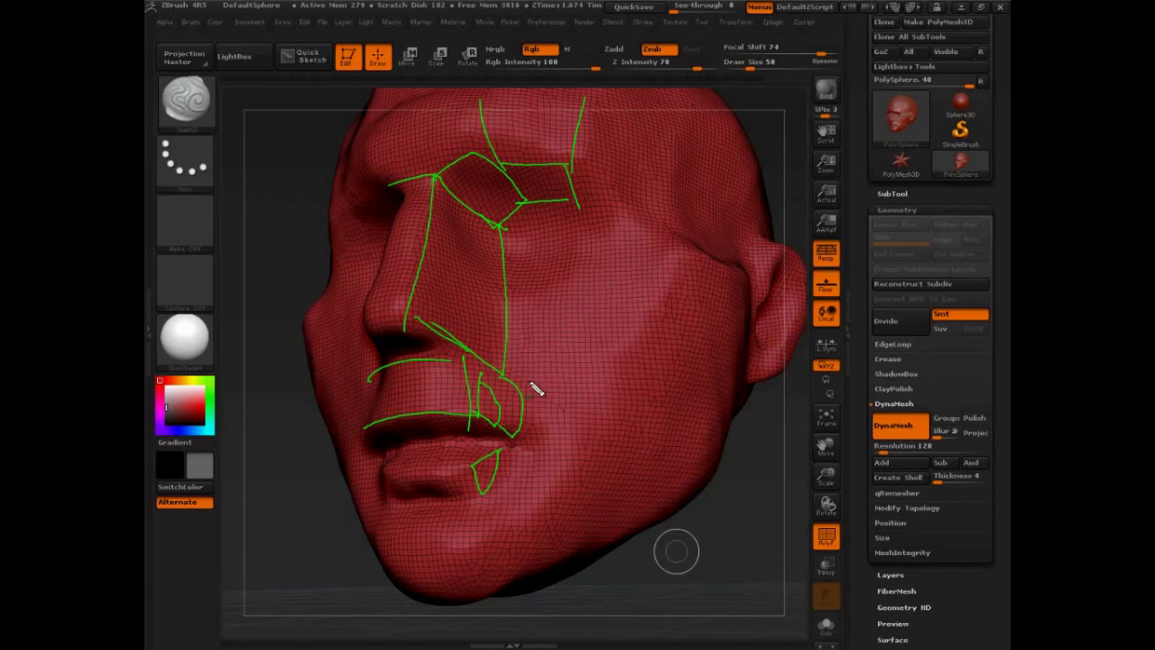
pyautogui.press('Escape')
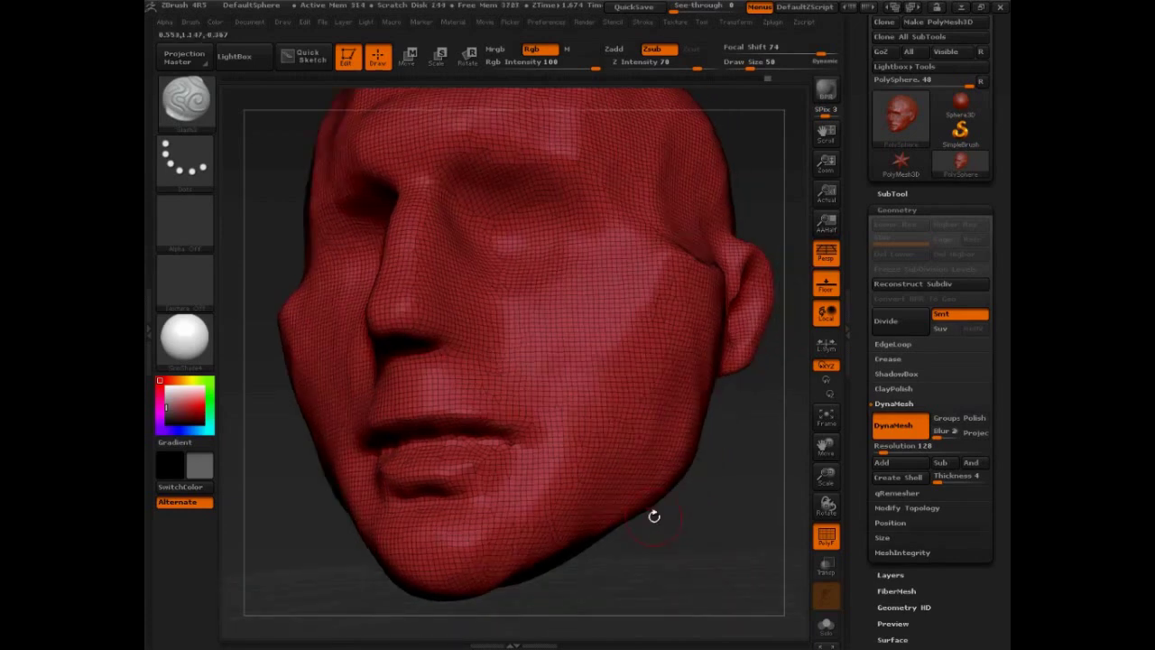
# Step: Revert to the subdivided head and convert it to a DynaMesh at resolution 32 without freezing subdivision levels
pyautogui.press('b')
pyautogui.press('c')
pyautogui.press('l')
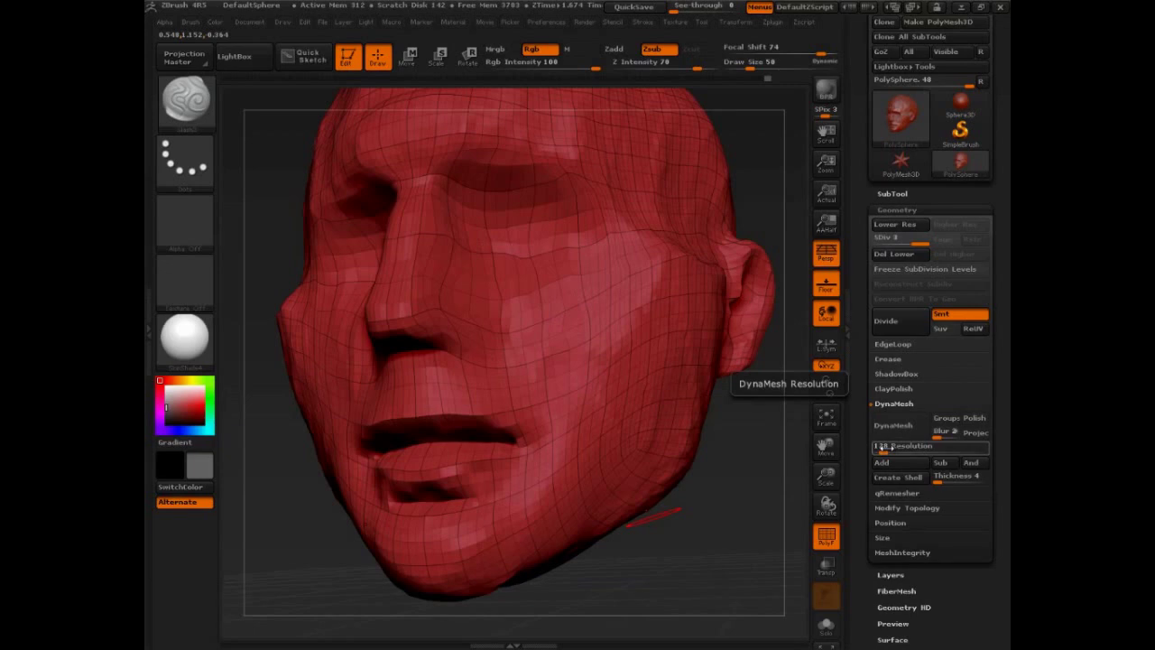
pyautogui.click(886, 450)
pyautogui.write('3')
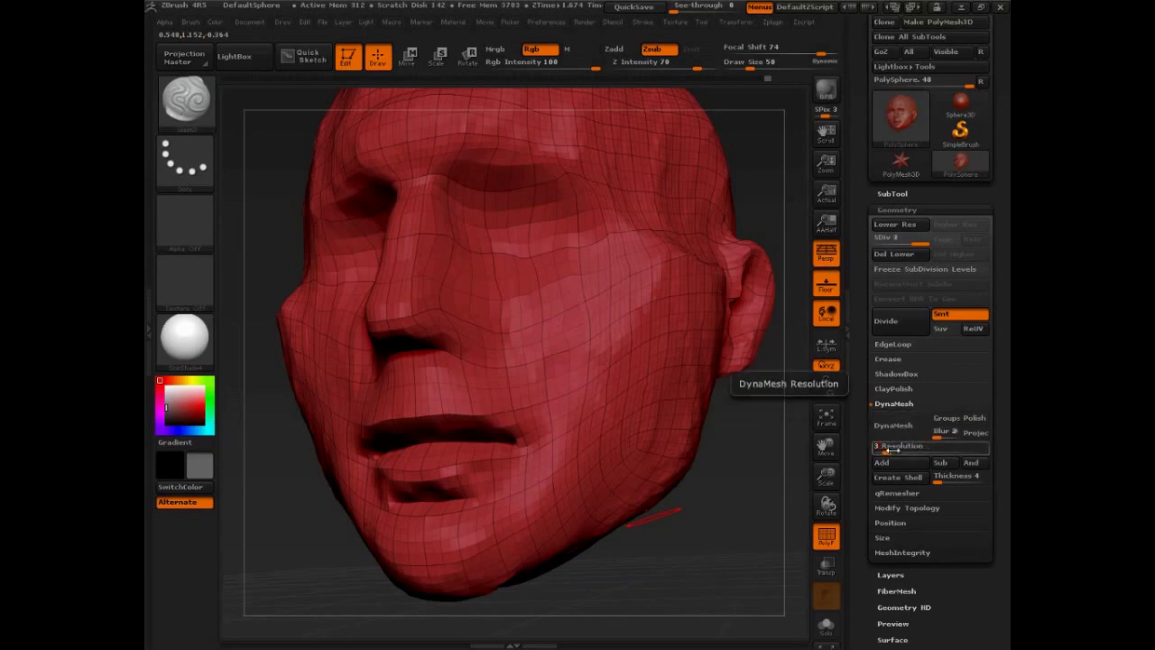
pyautogui.write('2')
pyautogui.click(894, 425)
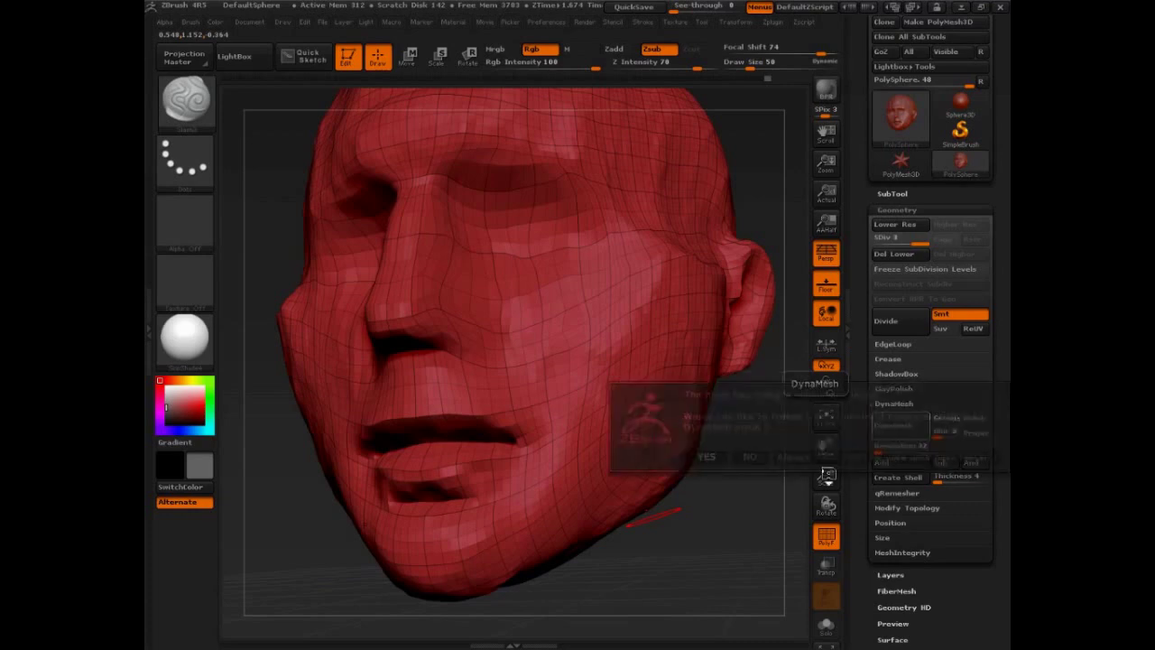
pyautogui.click(749, 456)
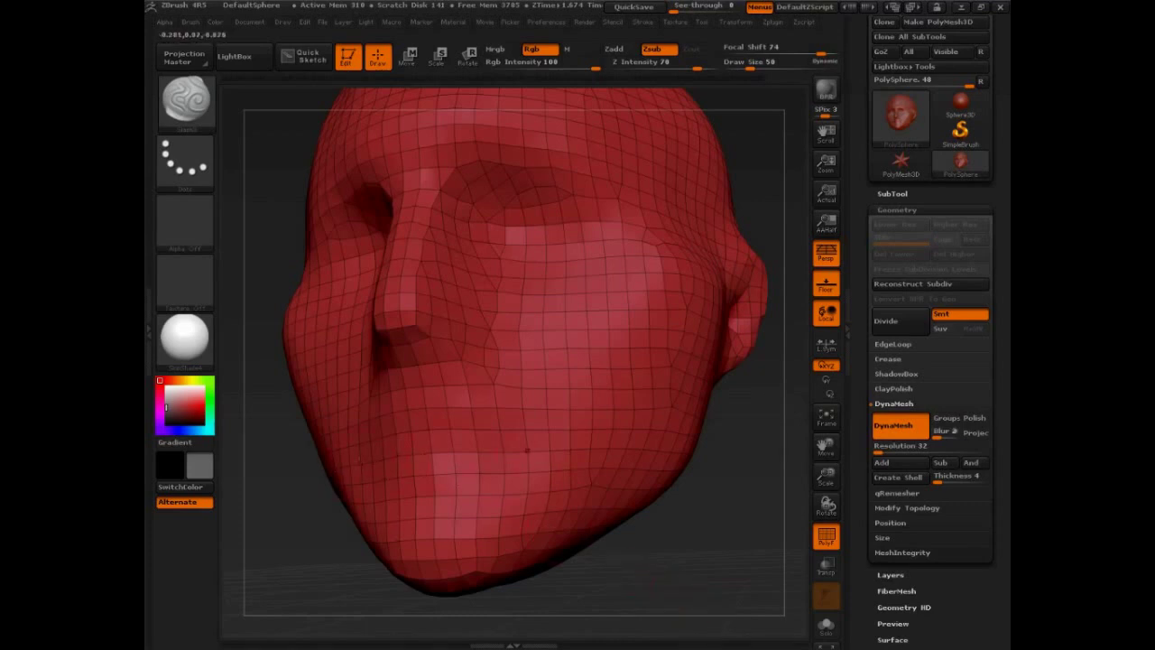
# Step: Undo the resolution 32 remesh and convert the head to a DynaMesh at resolution 64 without freezing subdivision levels
pyautogui.hotkey('ctrl', 'z')
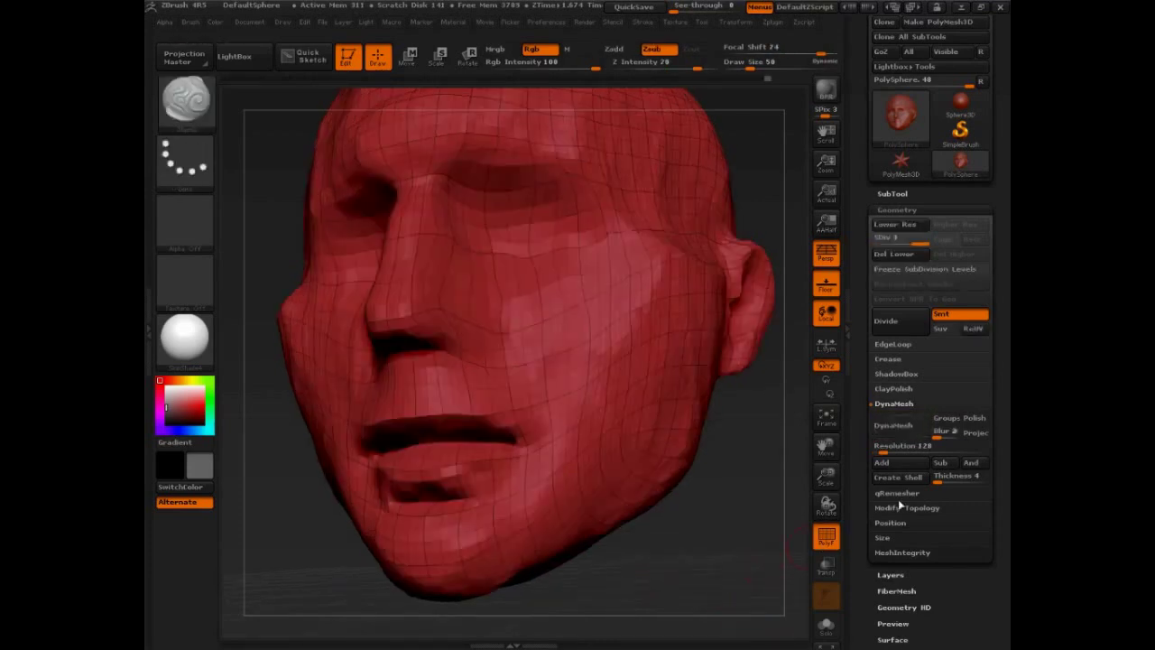
pyautogui.click(893, 446)
pyautogui.write('128')
pyautogui.press('BackSpace')
pyautogui.press('BackSpace')
pyautogui.press('BackSpace')
pyautogui.write('64')
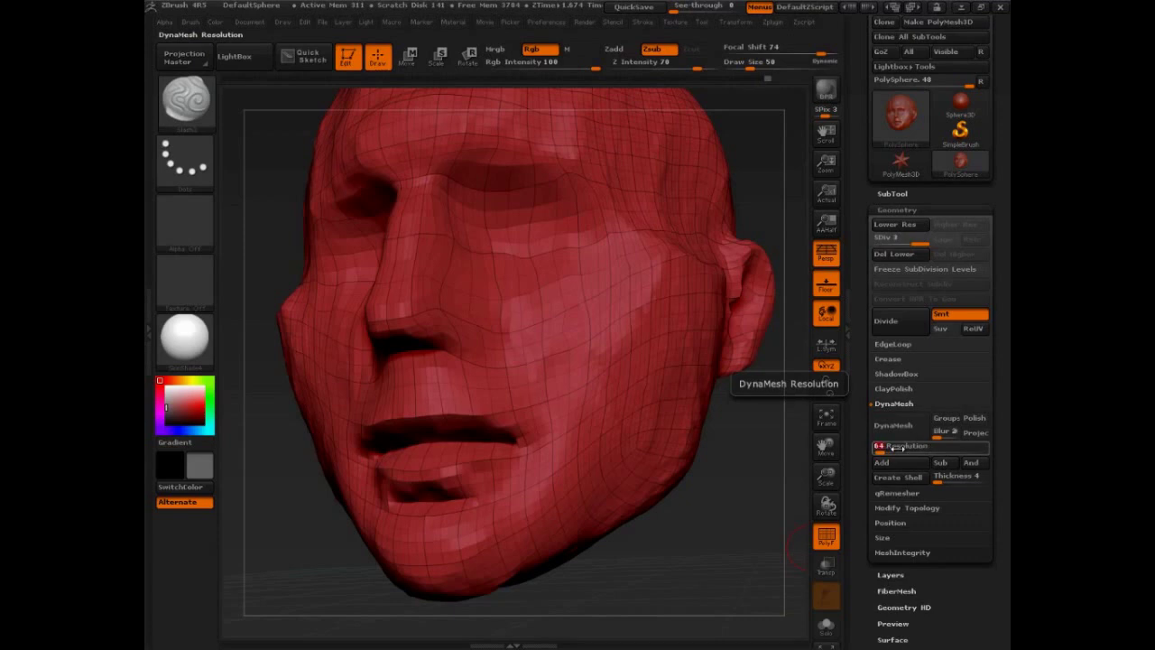
pyautogui.click(893, 425)
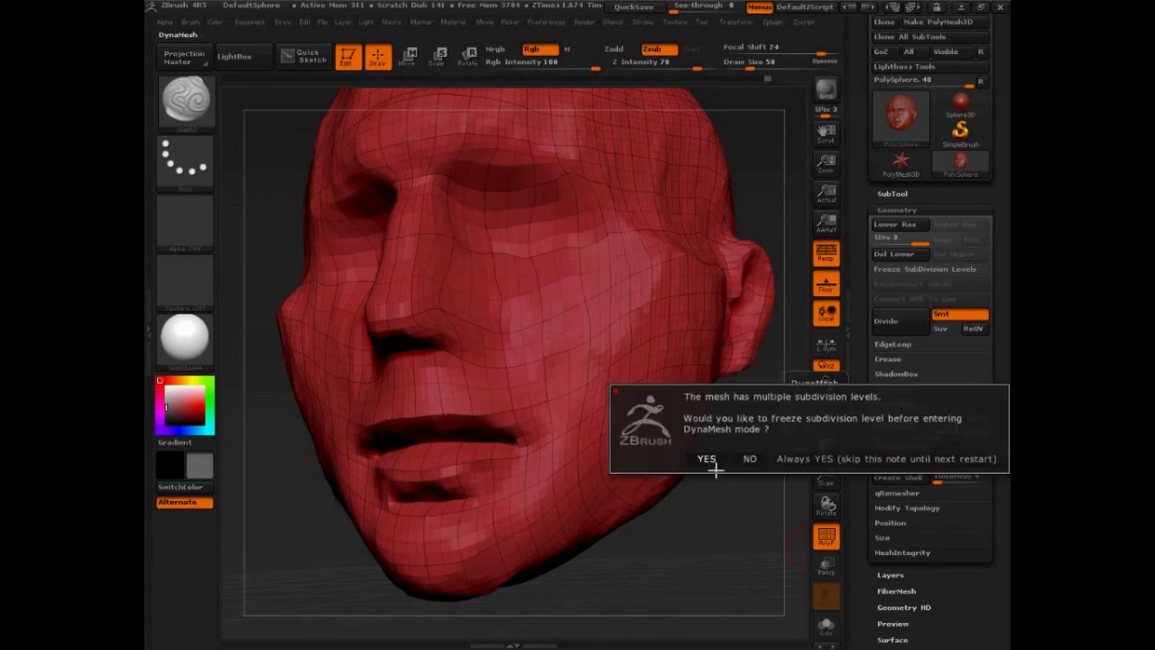
pyautogui.click(750, 458)
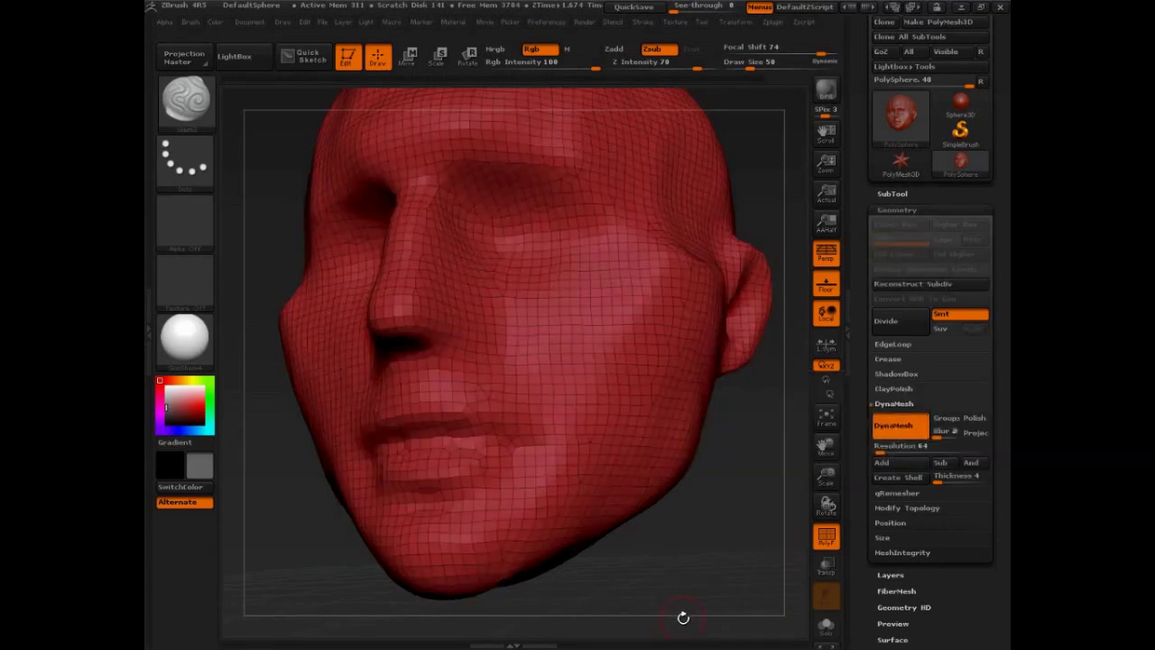
# Step: Sketch green annotation curves around the lips, nostril and inner eye area of the remeshed head, and clear them
pyautogui.moveTo(365, 421)
pyautogui.keyDown('ctrl'); pyautogui.keyDown('shift'); pyautogui.mouseDown()
pyautogui.moveTo(462, 424)
pyautogui.moveTo(521, 456)
pyautogui.moveTo(498, 473)
pyautogui.moveTo(380, 463)
pyautogui.moveTo(485, 446)
pyautogui.moveTo(458, 423)
pyautogui.moveTo(483, 451)
pyautogui.mouseUp(); pyautogui.keyUp('shift'); pyautogui.keyUp('ctrl')
pyautogui.moveTo(374, 354)
pyautogui.mouseDown()
pyautogui.moveTo(430, 357)
pyautogui.moveTo(434, 261)
pyautogui.mouseUp()
pyautogui.moveTo(456, 211)
pyautogui.keyDown('ctrl'); pyautogui.keyDown('shift'); pyautogui.mouseDown()
pyautogui.moveTo(547, 181)
pyautogui.moveTo(515, 335)
pyautogui.moveTo(451, 349)
pyautogui.moveTo(505, 271)
pyautogui.mouseUp(); pyautogui.keyUp('shift'); pyautogui.keyUp('ctrl')
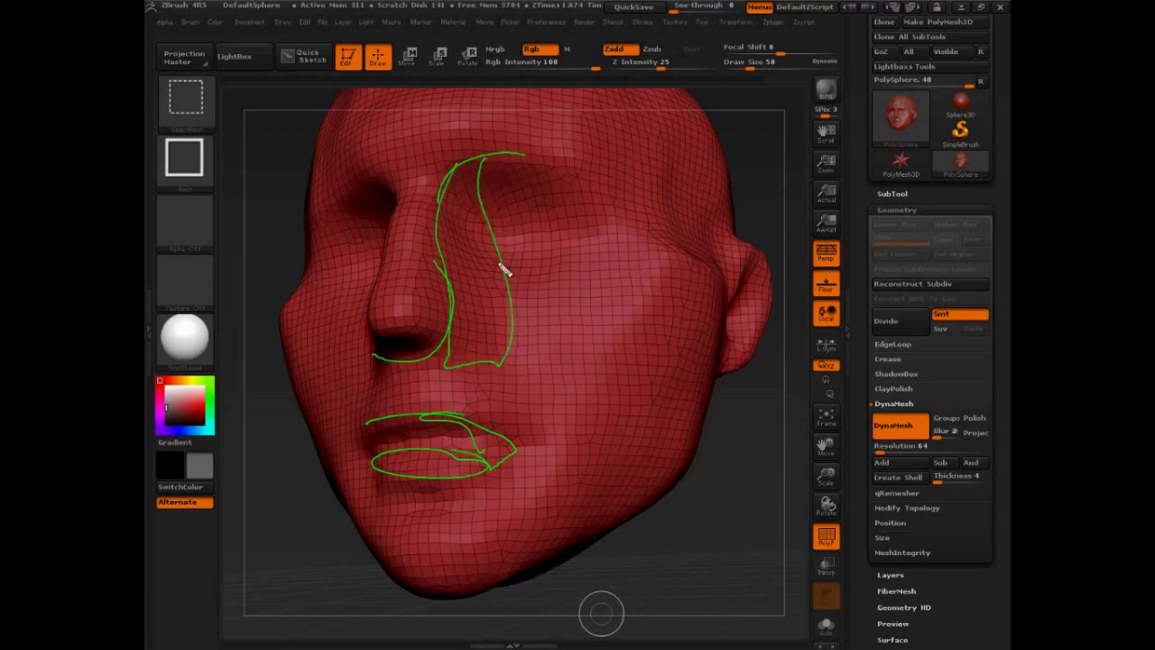
pyautogui.press('Escape')
# Step: Compare a shaded canvas snapshot of the remeshed head with the original subdivided head beside it, and clear the snapshot
pyautogui.moveTo(717, 588); pyautogui.dragTo(717, 570)
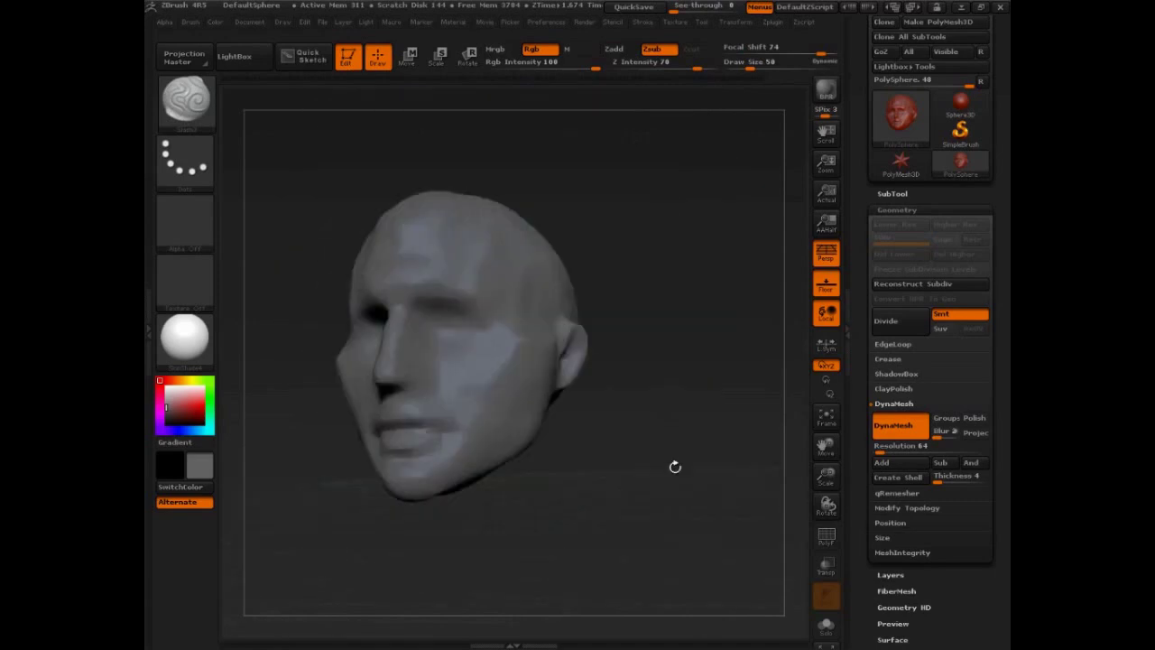
pyautogui.moveTo(673, 467)
pyautogui.mouseDown()
pyautogui.moveTo(622, 513)
pyautogui.moveTo(600, 512)
pyautogui.moveTo(637, 521)
pyautogui.moveTo(619, 518)
pyautogui.mouseUp()
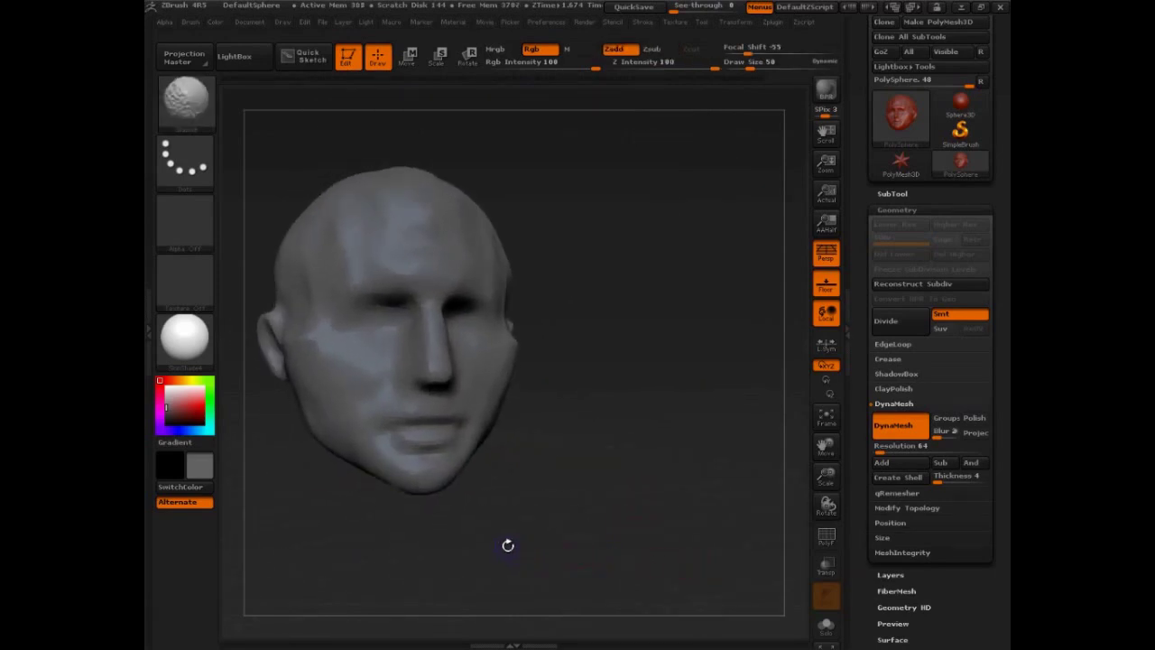
pyautogui.click(739, 22)
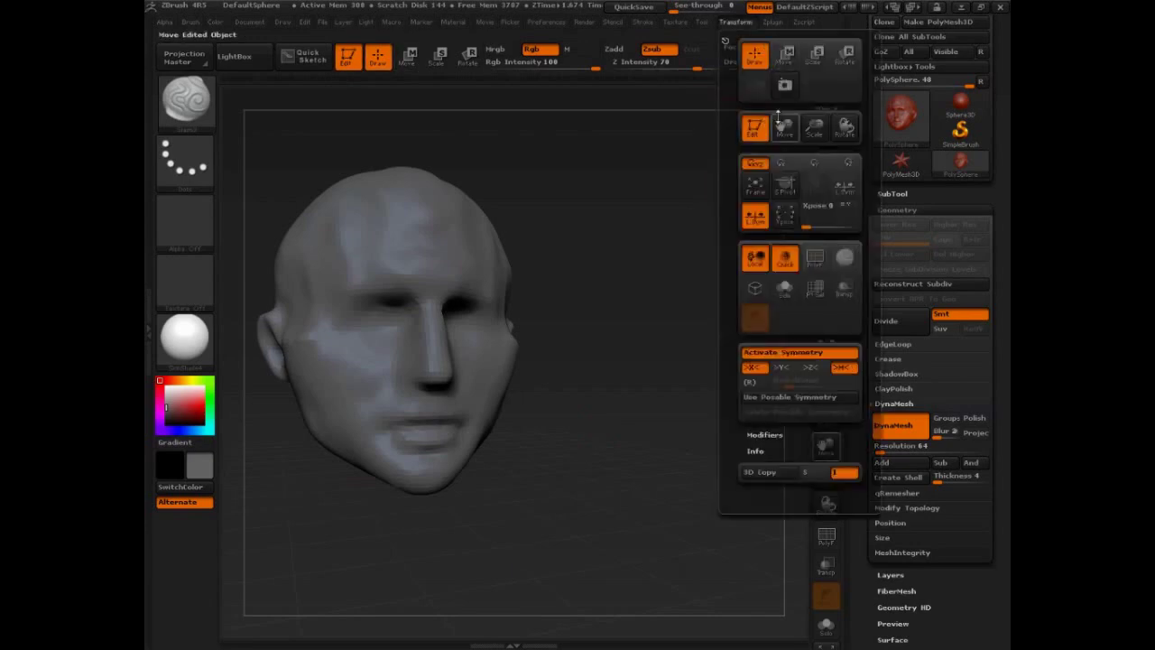
pyautogui.click(784, 86)
pyautogui.moveTo(528, 445)
pyautogui.keyDown('alt'); pyautogui.mouseDown()
pyautogui.moveTo(729, 445)
pyautogui.moveTo(735, 478)
pyautogui.mouseUp(); pyautogui.keyUp('alt')
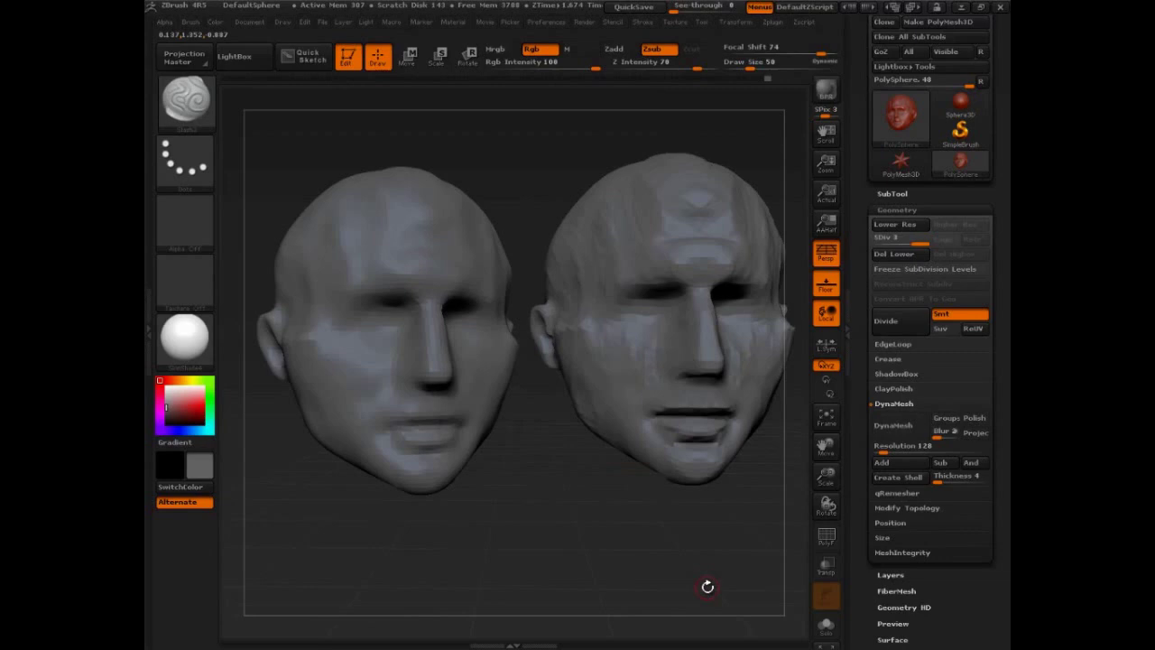
pyautogui.press('shift')
pyautogui.press('shift')
pyautogui.click(344, 23)
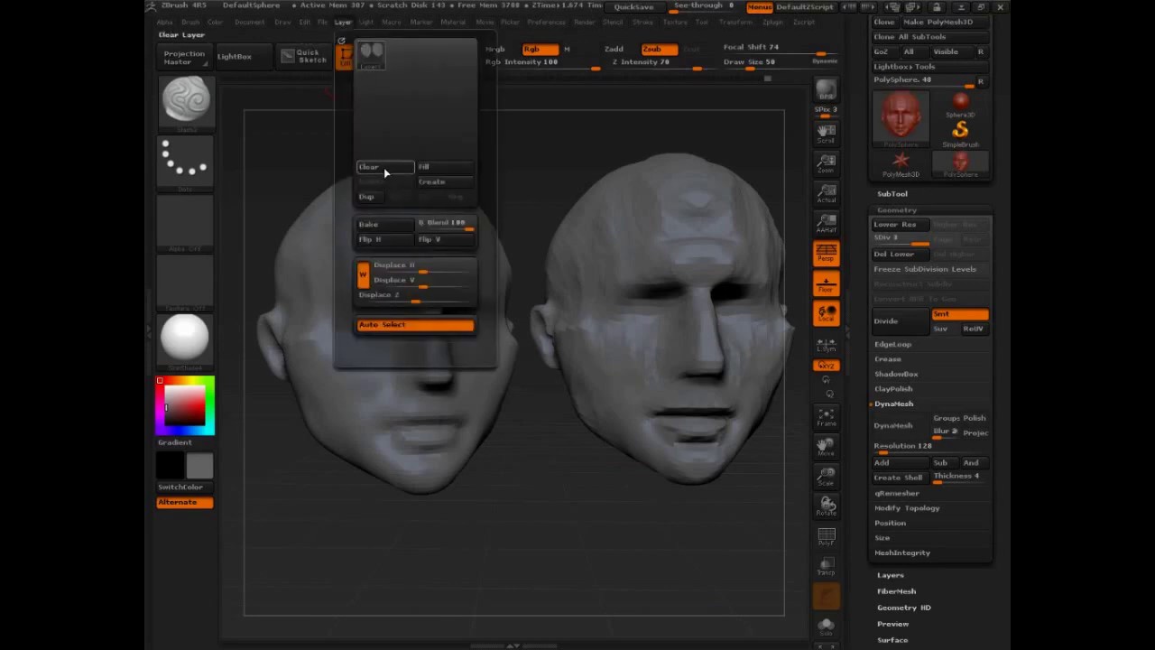
pyautogui.click(384, 167)
# Step: Convert the head to a DynaMesh at resolution 64 with the Project option enabled
pyautogui.moveTo(329, 448); pyautogui.dragTo(661, 563)
pyautogui.click(896, 446)
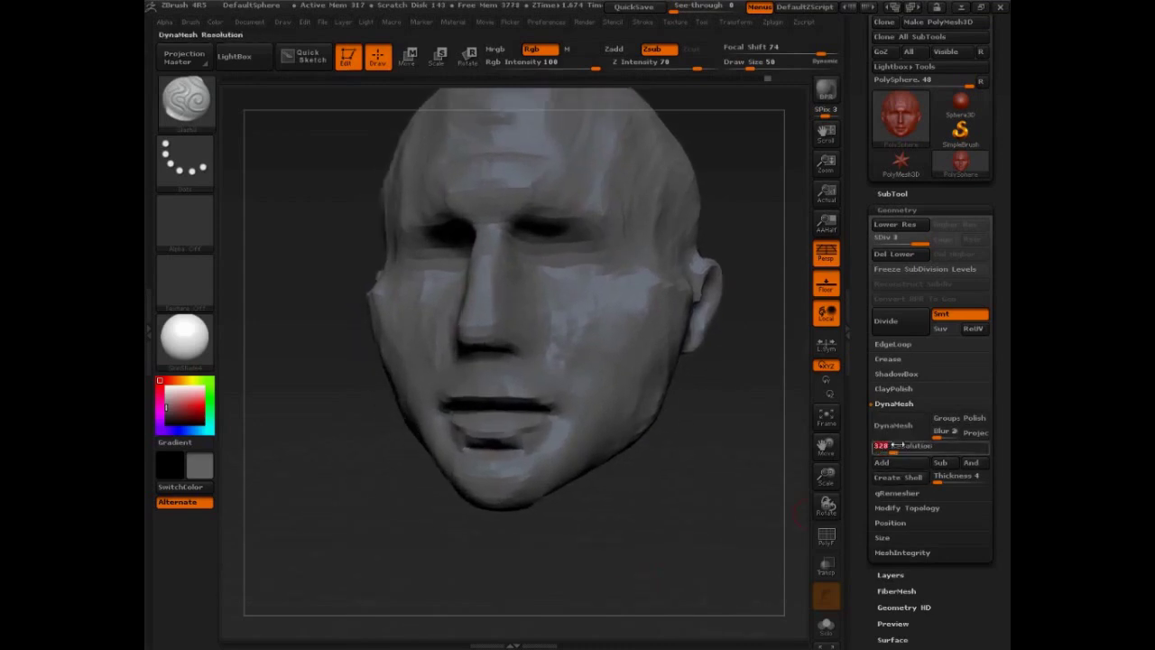
pyautogui.write('64')
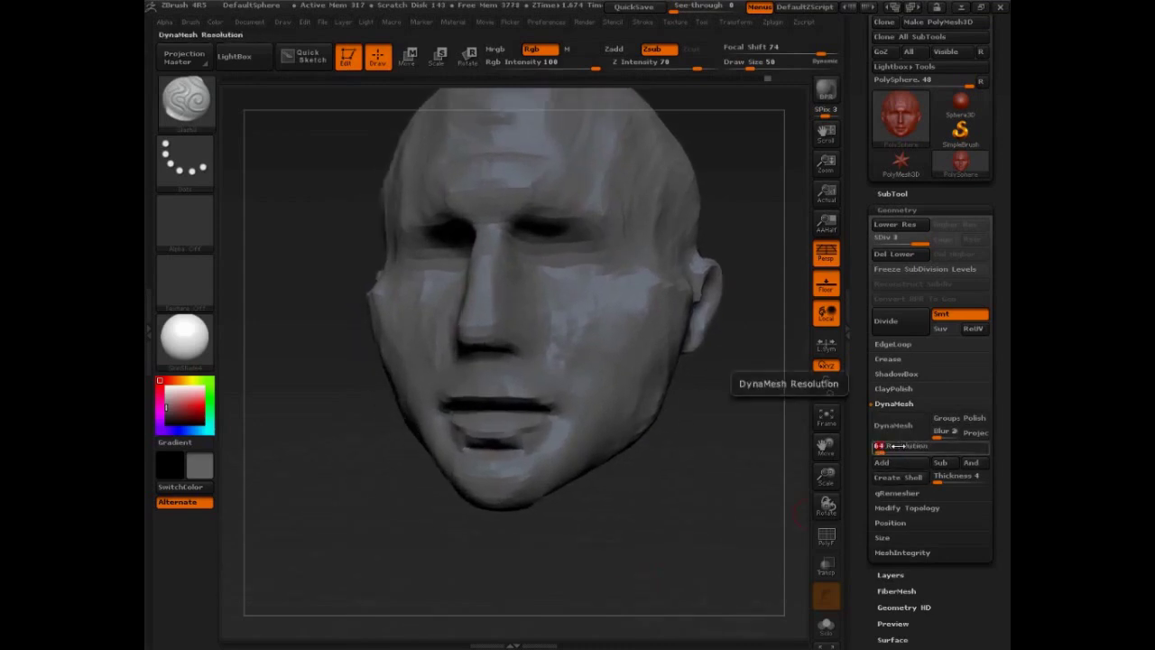
pyautogui.click(980, 434)
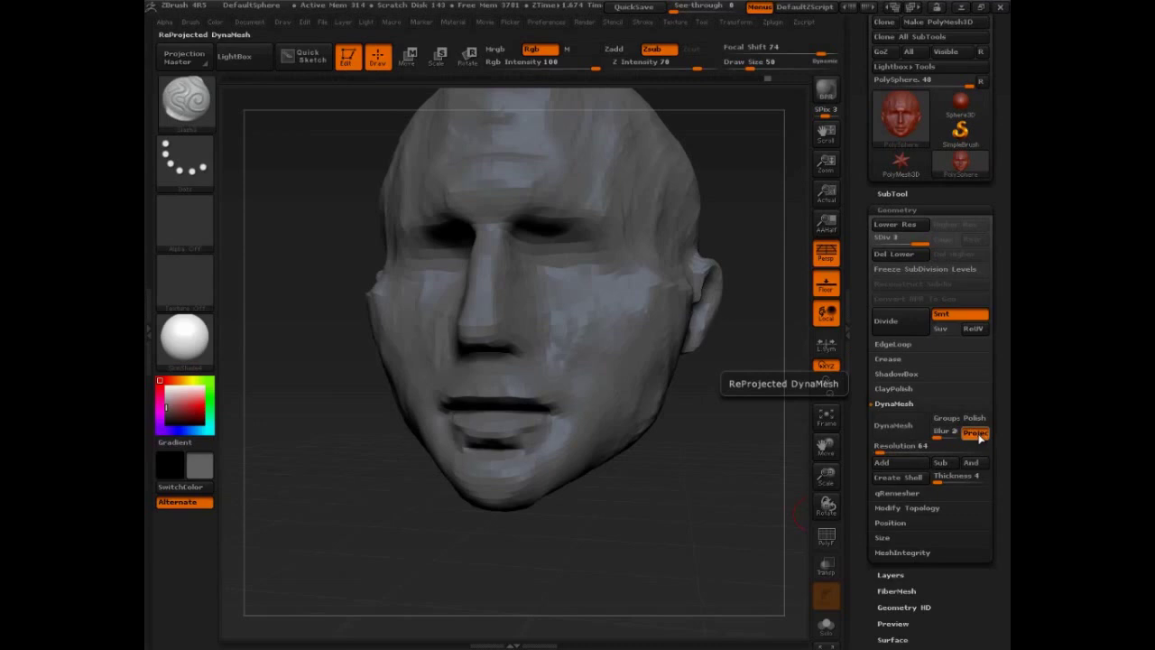
pyautogui.click(888, 429)
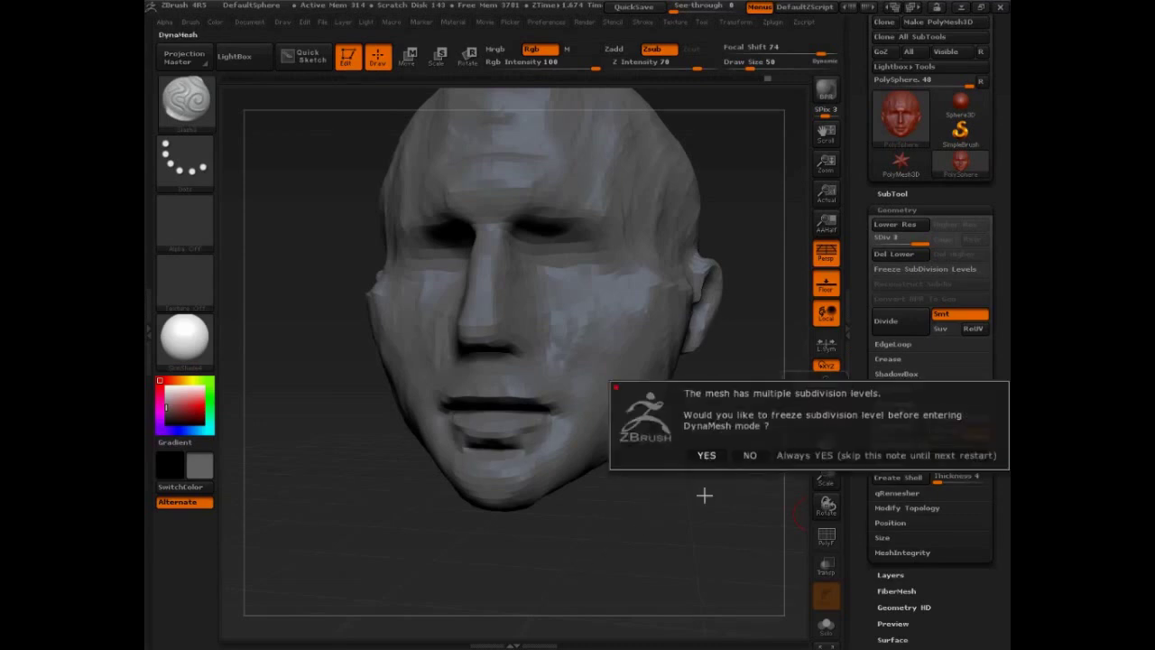
pyautogui.click(719, 454)
pyautogui.moveTo(662, 547)
pyautogui.mouseDown()
pyautogui.moveTo(647, 554)
pyautogui.moveTo(626, 542)
pyautogui.moveTo(645, 564)
pyautogui.moveTo(611, 565)
pyautogui.moveTo(629, 565)
pyautogui.mouseUp()
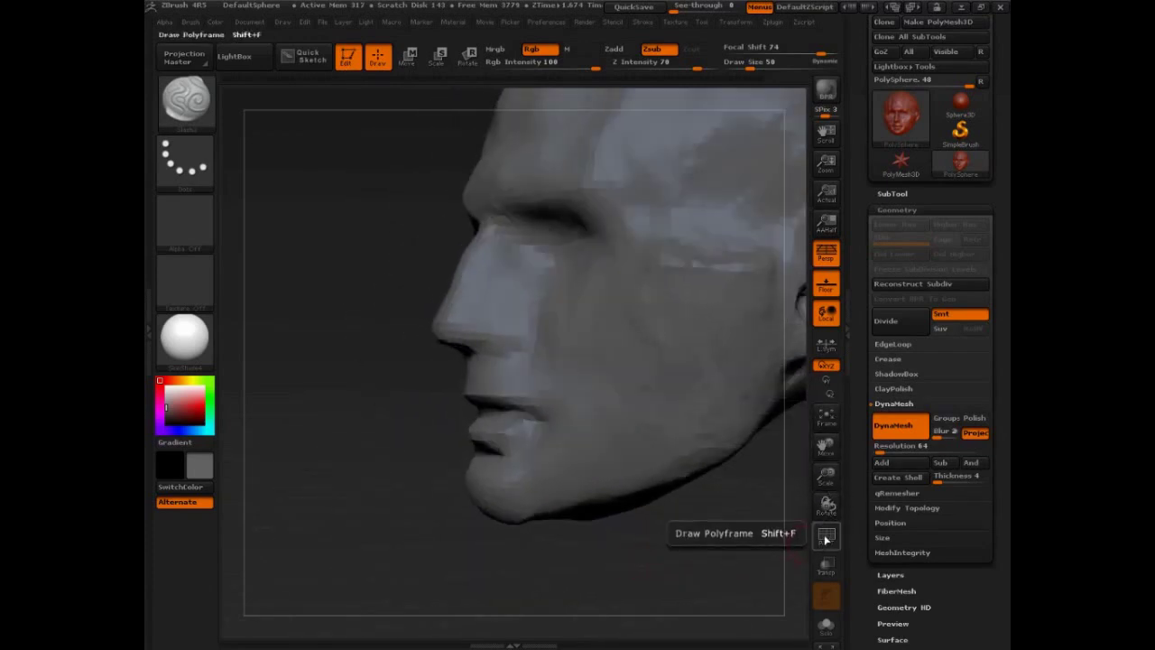
# Step: Check the projected head's polygon wireframe and divide the mesh once to add a second subdivision level
pyautogui.click(827, 535)
pyautogui.moveTo(676, 550); pyautogui.dragTo(728, 560)
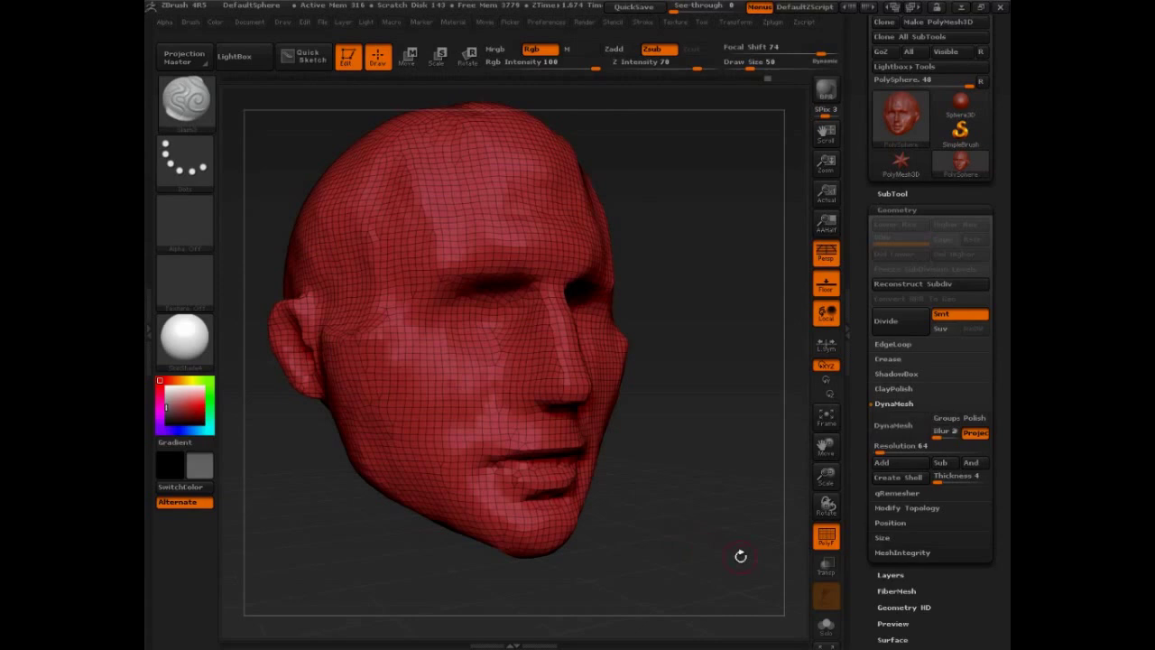
pyautogui.click(826, 539)
pyautogui.click(898, 320)
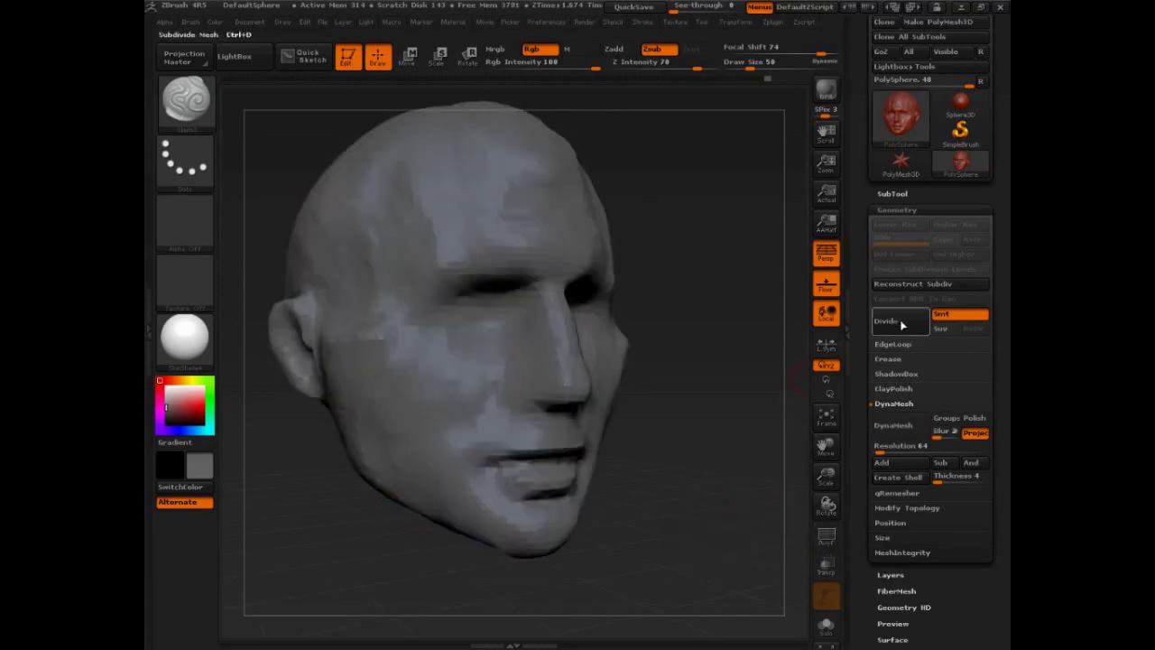
pyautogui.moveTo(692, 518); pyautogui.dragTo(582, 462)
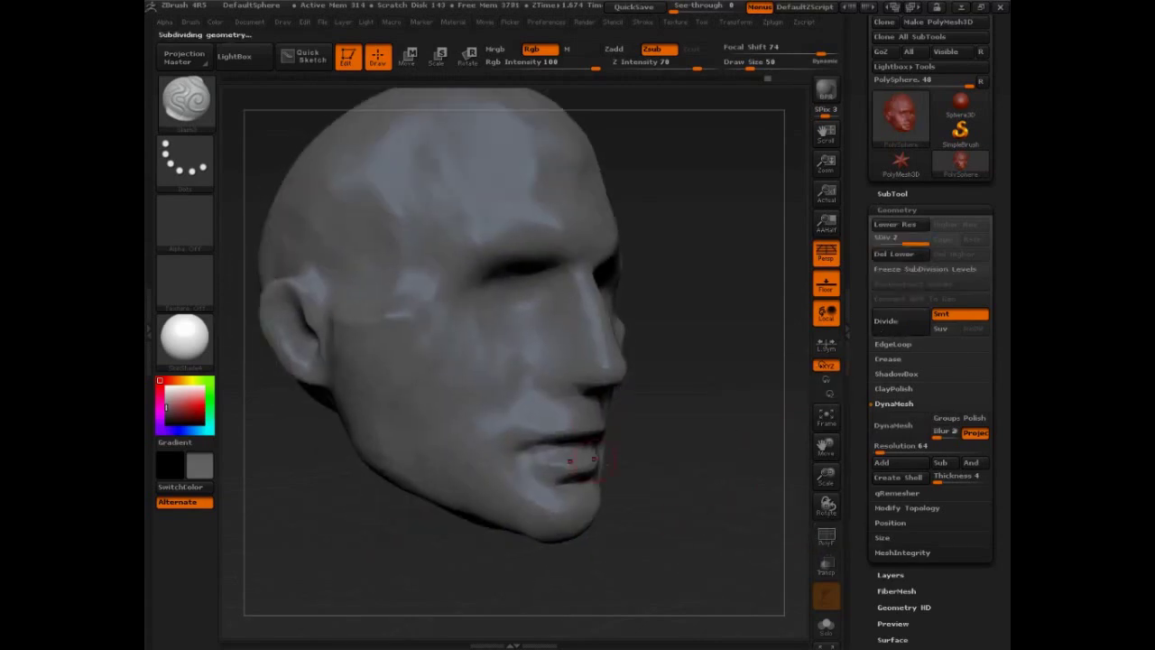
pyautogui.moveTo(657, 474); pyautogui.dragTo(709, 521)
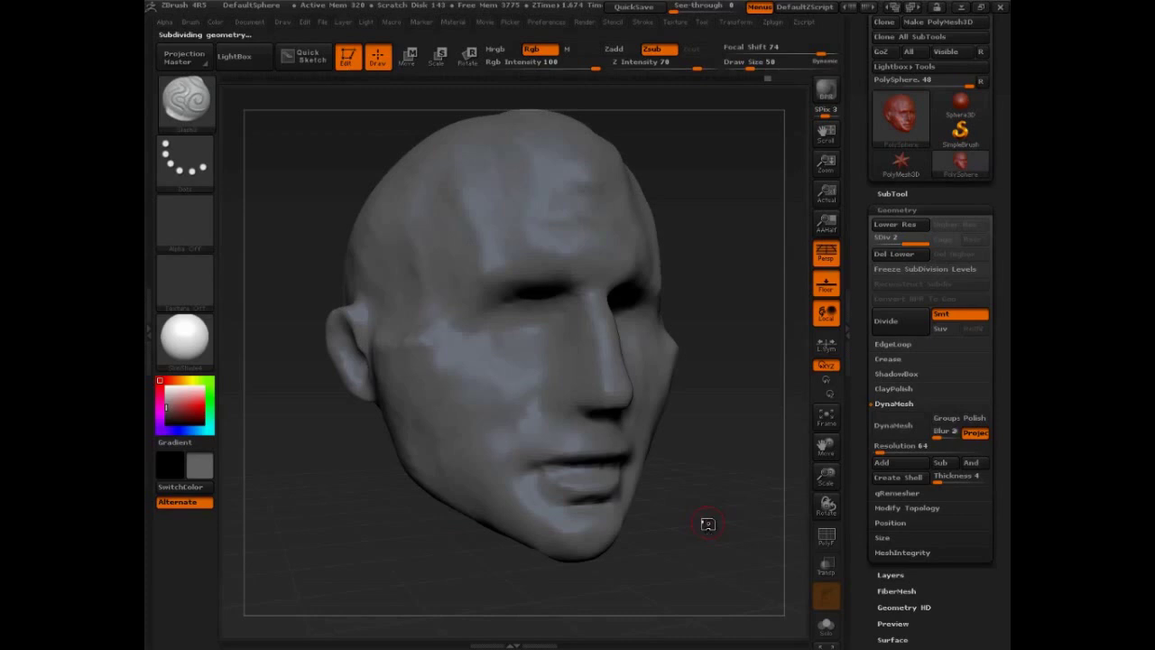
# Step: Compare subdivision levels 1 and 2 with the wireframe shown, and return to level 2 in plain shading
pyautogui.click(827, 539)
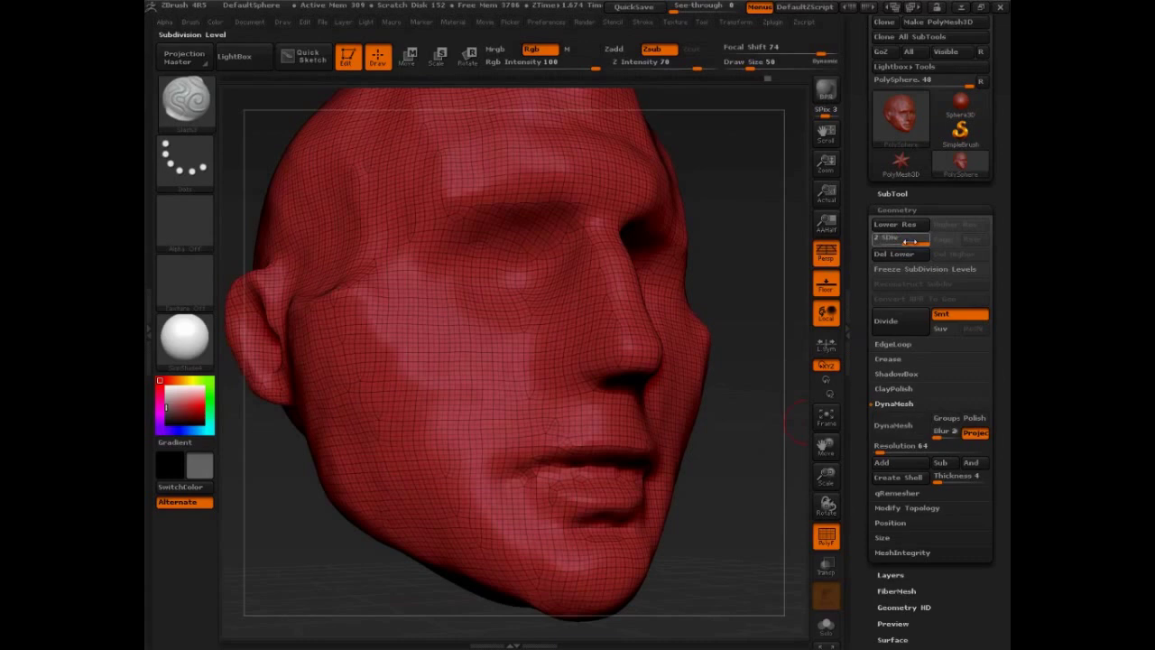
pyautogui.moveTo(911, 242); pyautogui.dragTo(883, 242)
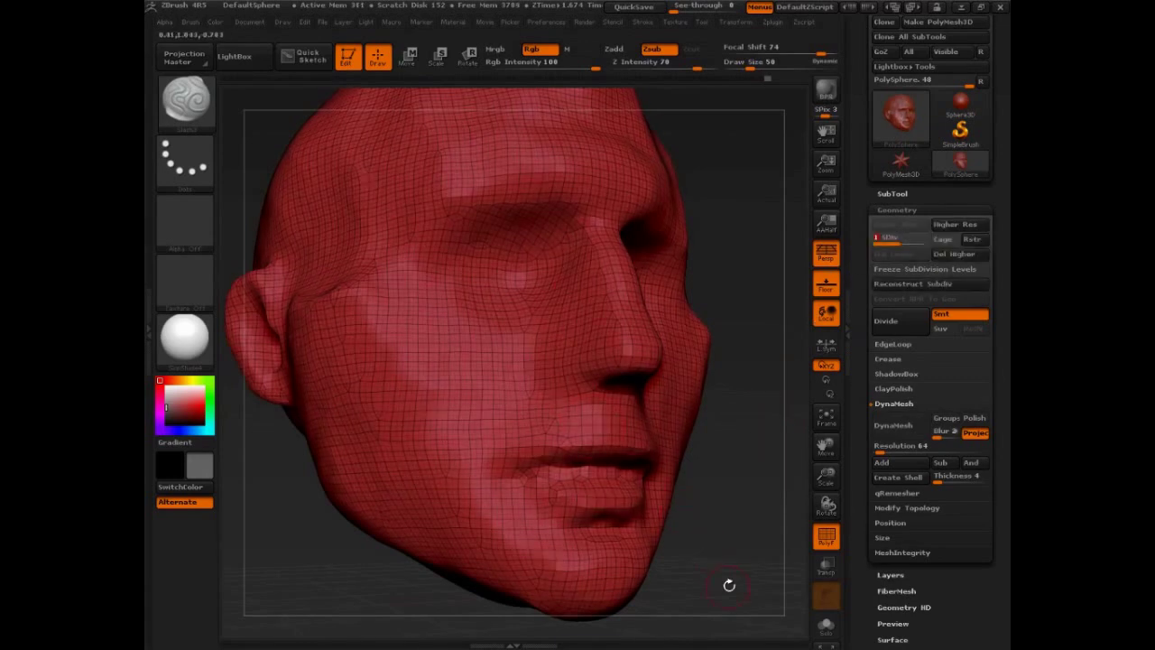
pyautogui.moveTo(730, 585)
pyautogui.mouseDown()
pyautogui.moveTo(714, 550)
pyautogui.moveTo(725, 521)
pyautogui.moveTo(719, 555)
pyautogui.mouseUp()
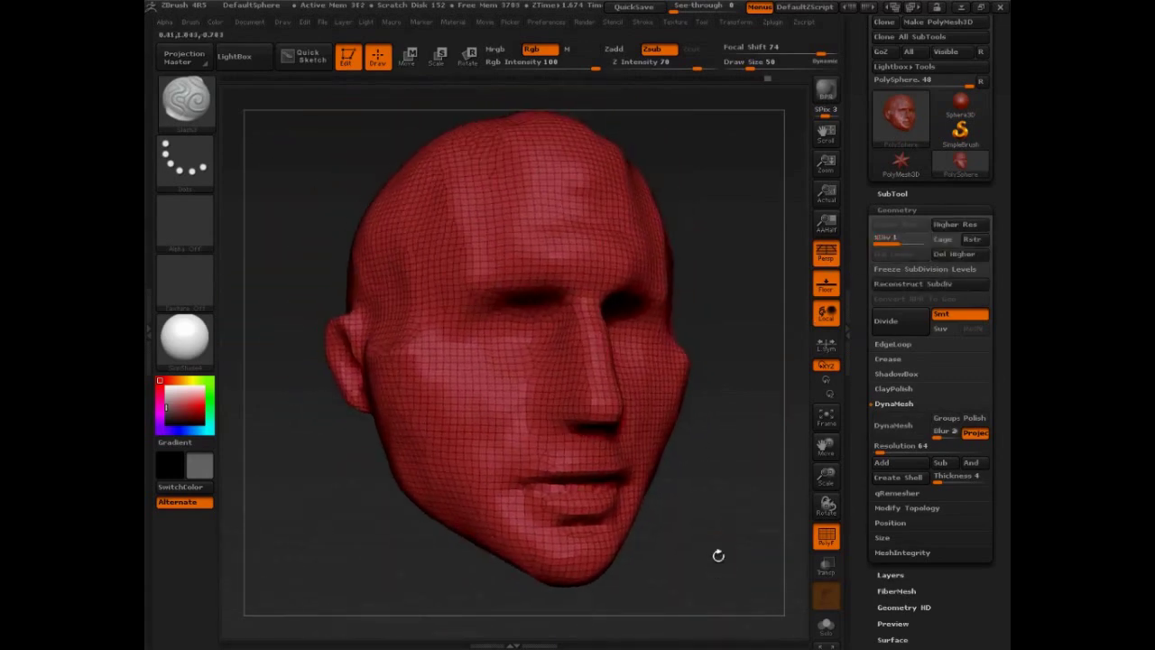
pyautogui.moveTo(887, 239); pyautogui.dragTo(907, 253)
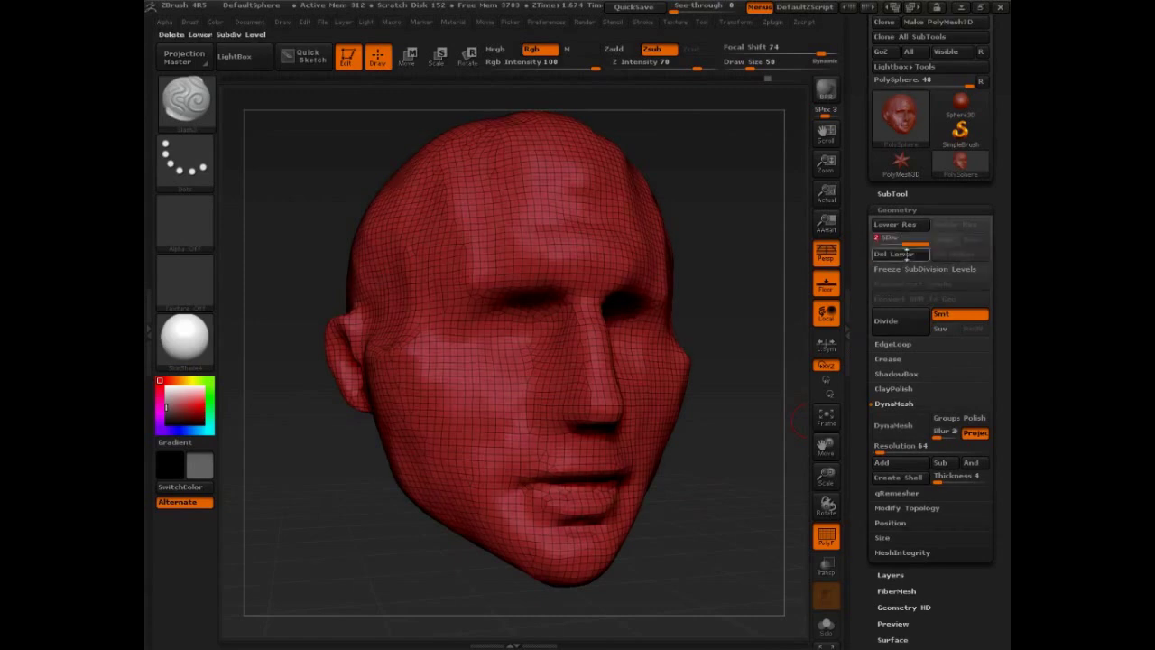
pyautogui.click(825, 536)
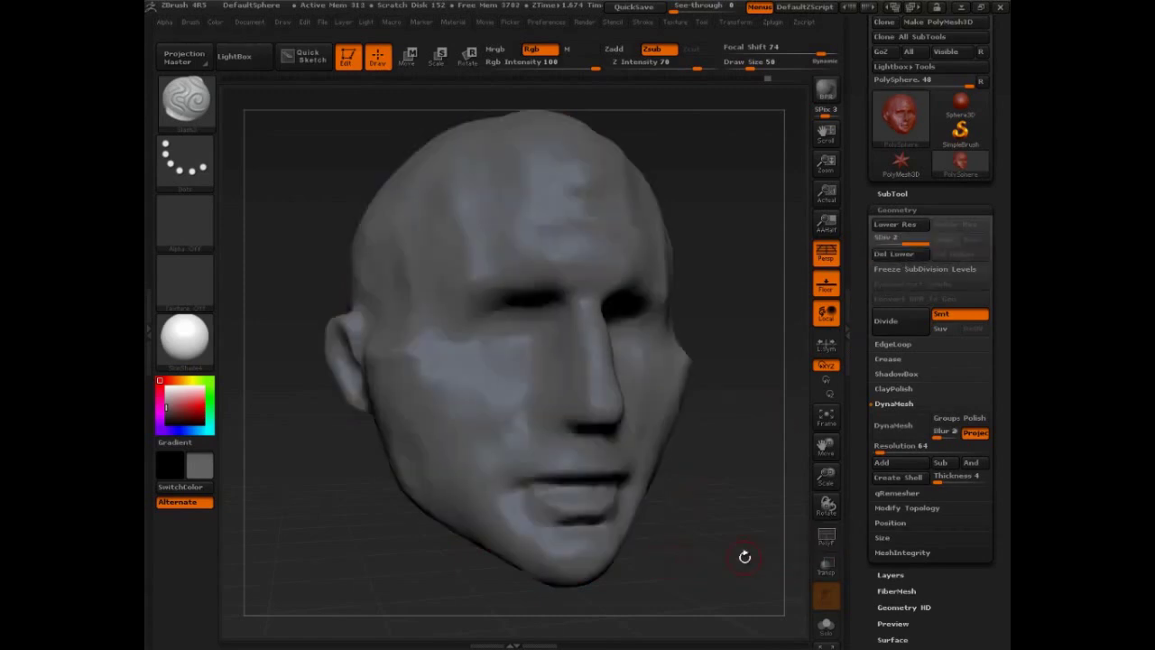